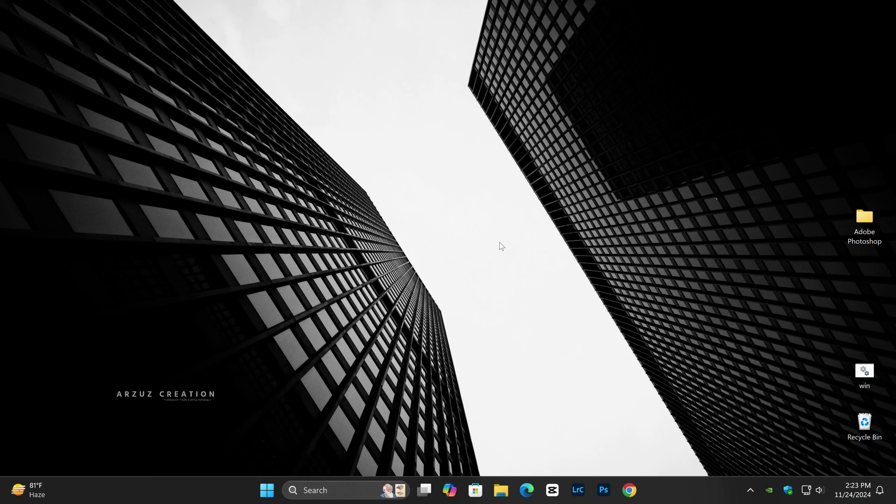
- Refresh the desktop twice from its right-click menu
right_click(501, 246)
left_click(530, 277)
right_click(498, 257)
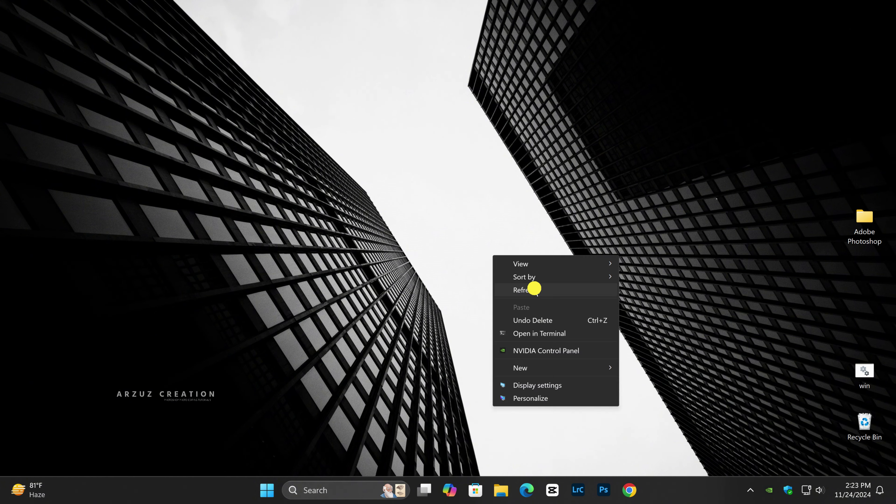
left_click(534, 289)
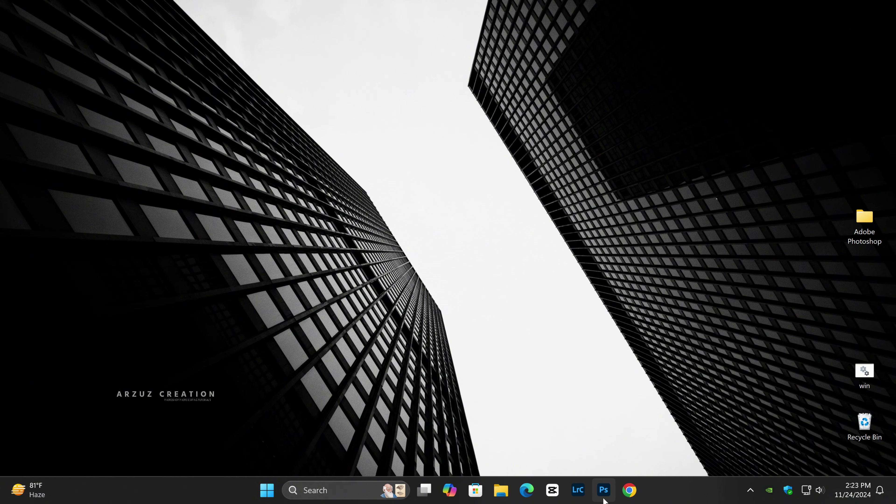
- Launch Photoshop and open lonely-girl-.jpg from the Recent files
left_click(604, 491)
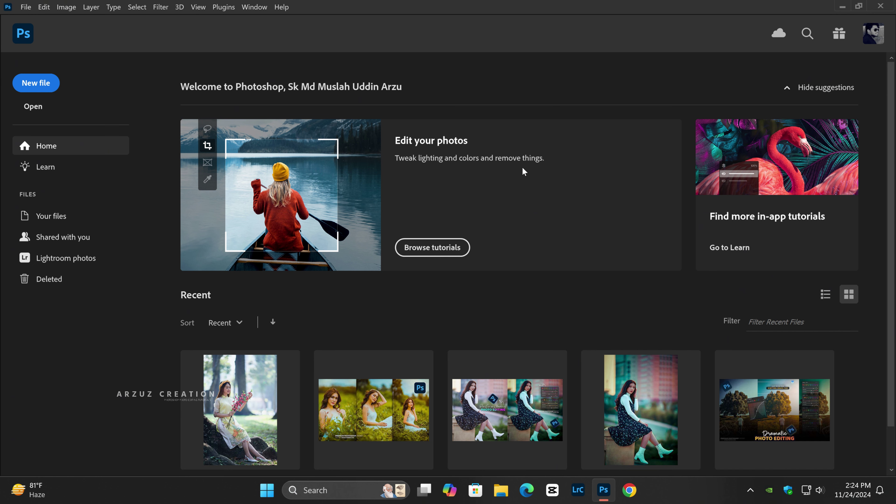
left_click(207, 408)
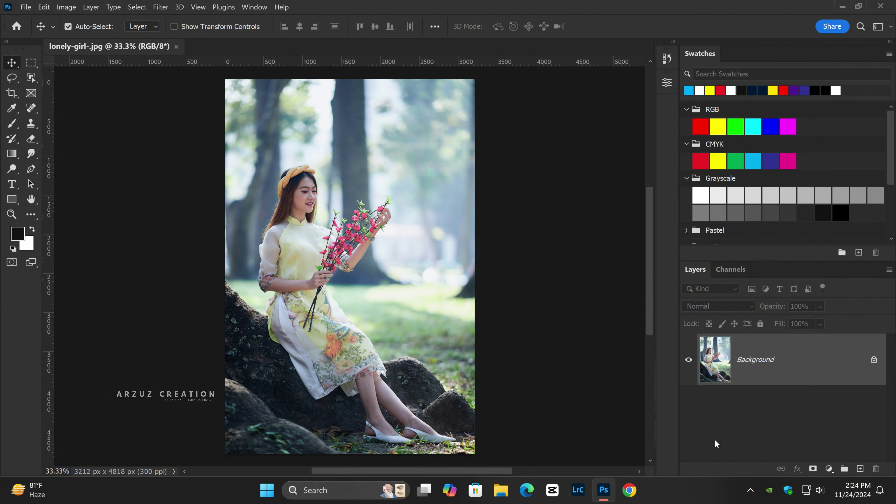
left_click(672, 42)
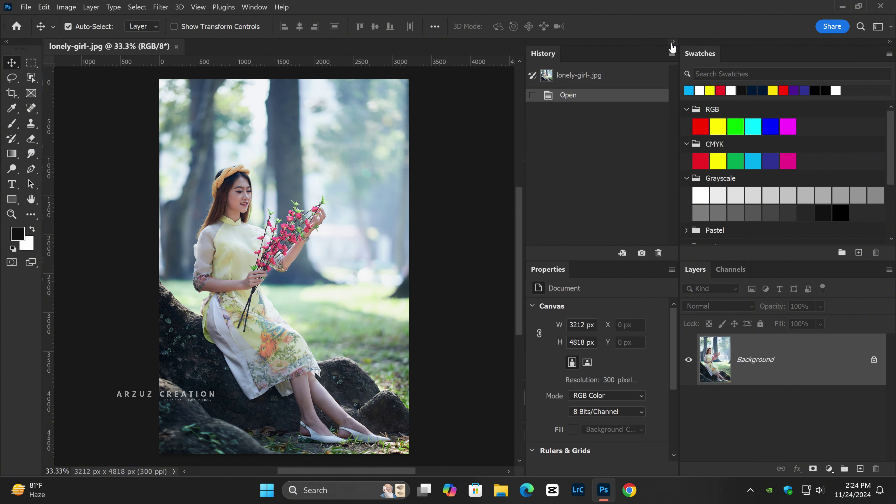
left_click(673, 41)
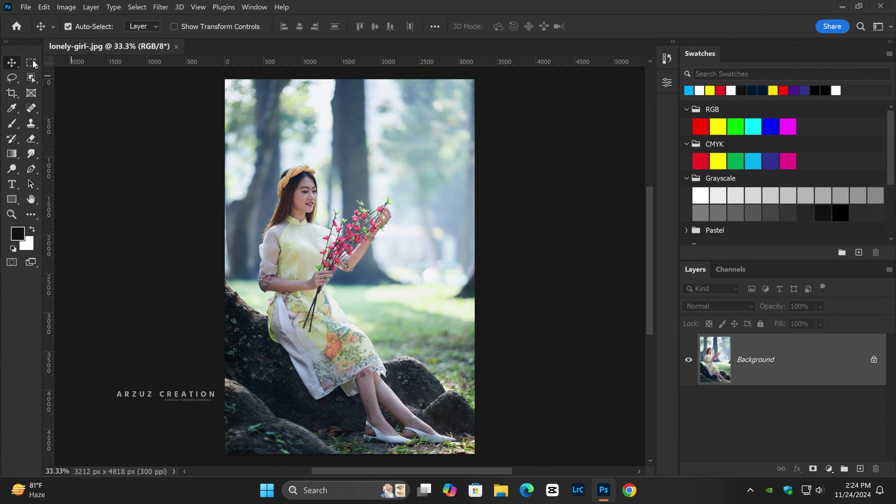
- Unlock the Background layer, rename it 'Outdoor Portrait Editing' and give it a red label
left_click(874, 360)
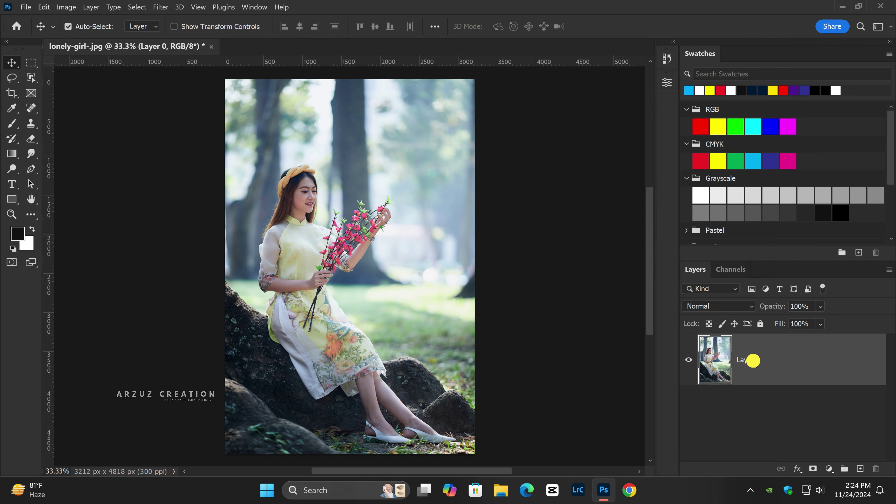
double_click(754, 360)
type("Out")
type("door Po")
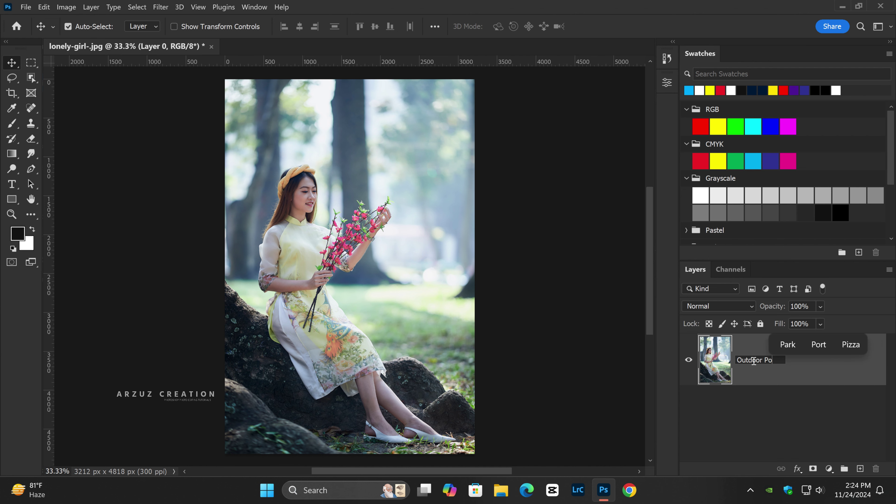
type("rtrait ")
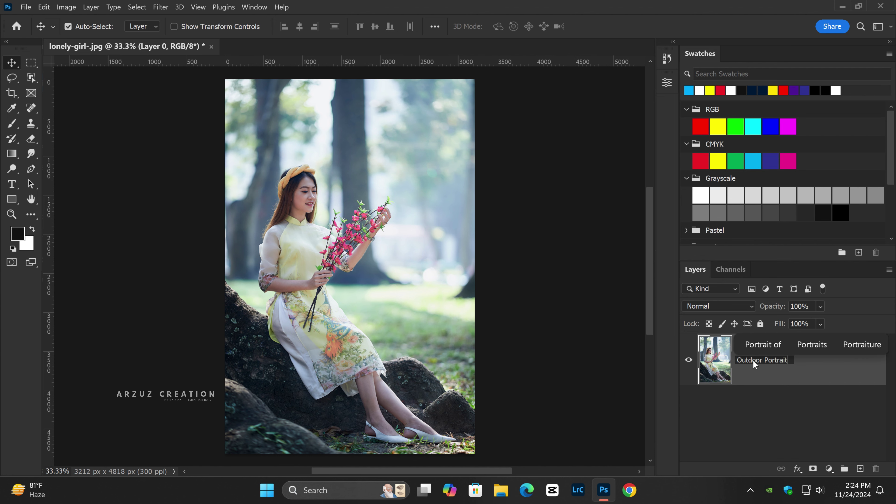
type("Edit")
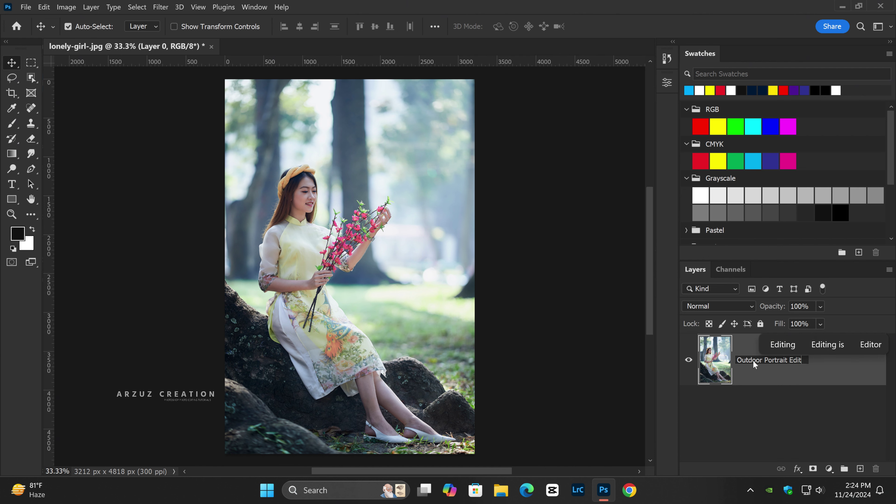
type("ing")
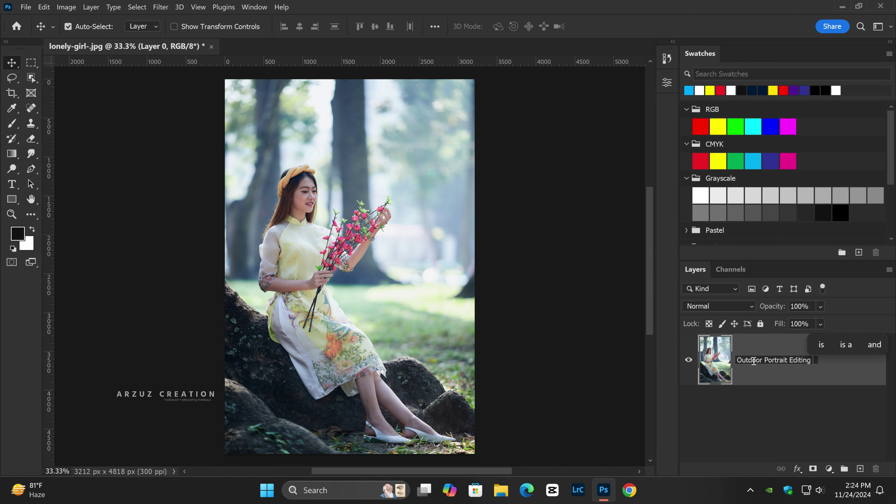
key("Return")
right_click(720, 357)
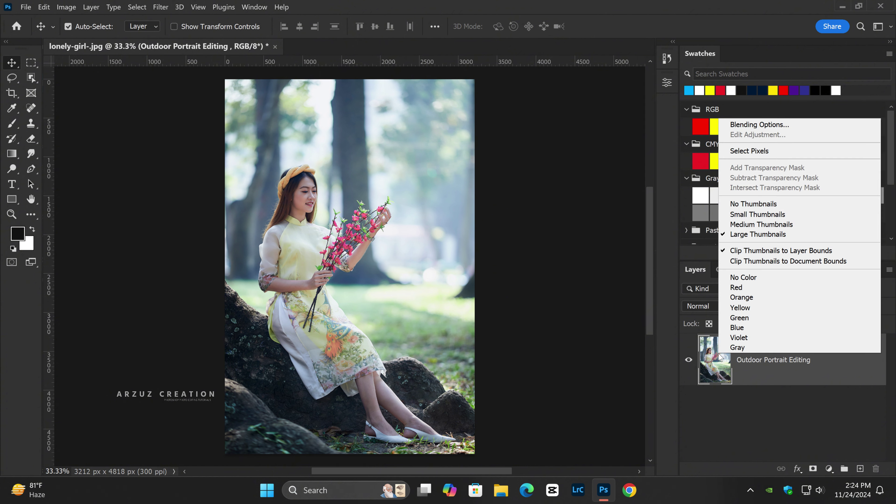
left_click(736, 287)
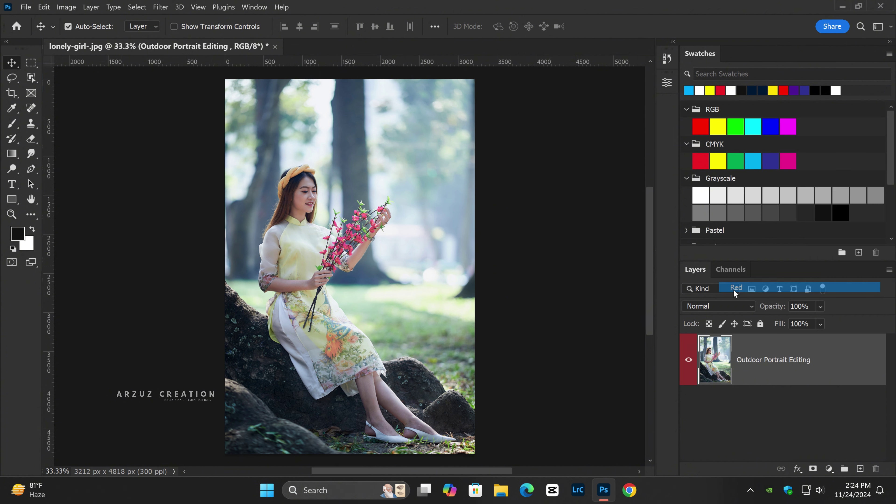
- Duplicate that layer, name the copy 'Color Grading Using Adjustment' and give it a yellow label
left_click_drag(813, 388, 860, 468)
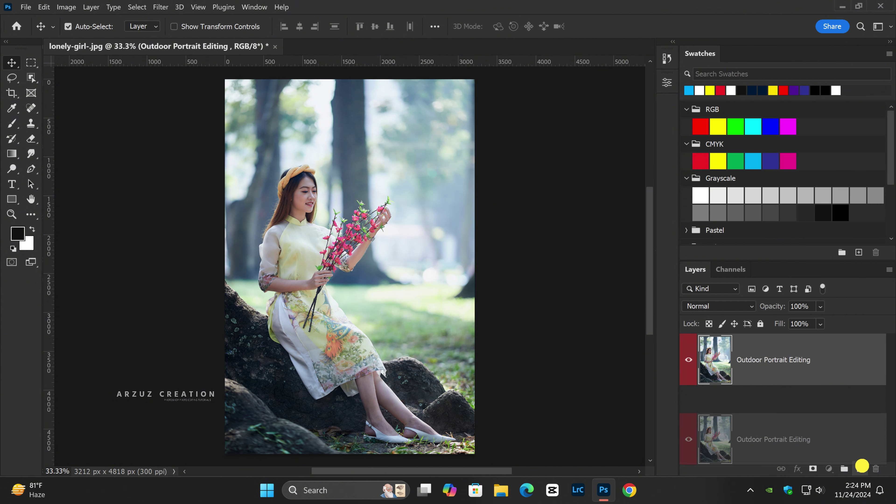
double_click(770, 360)
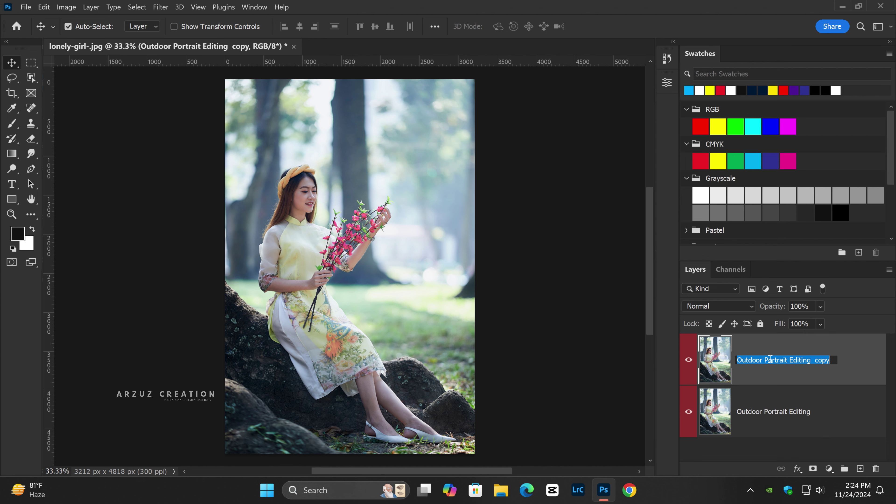
type("Color ")
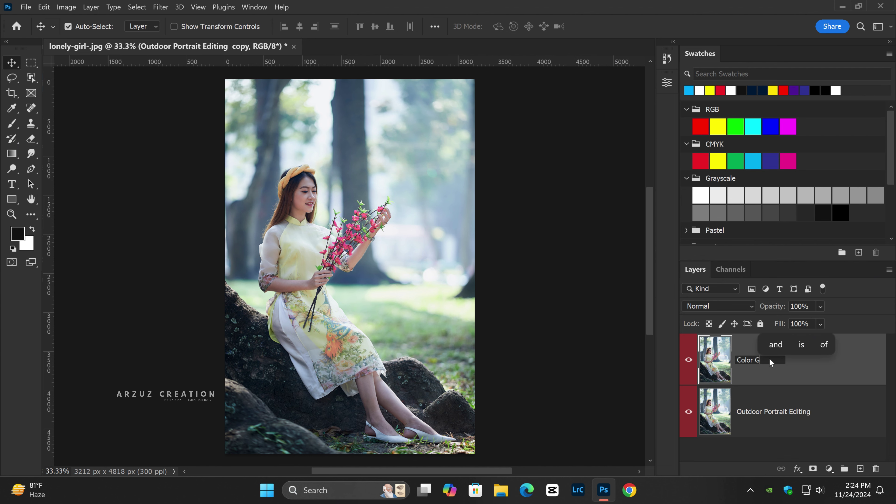
type("Grading ")
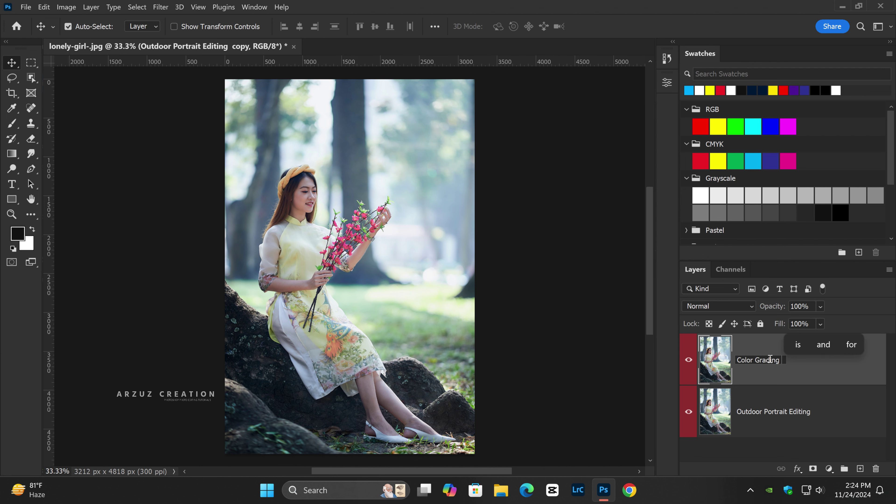
type("Using ")
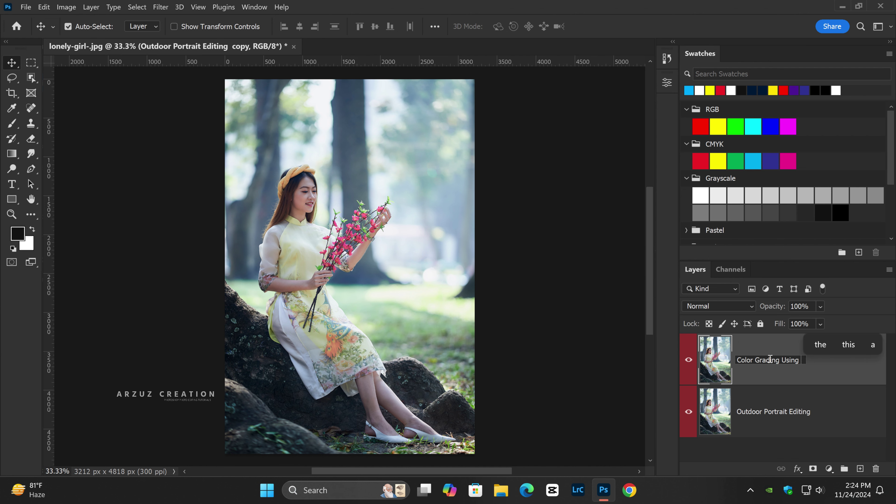
type("A")
type("dh")
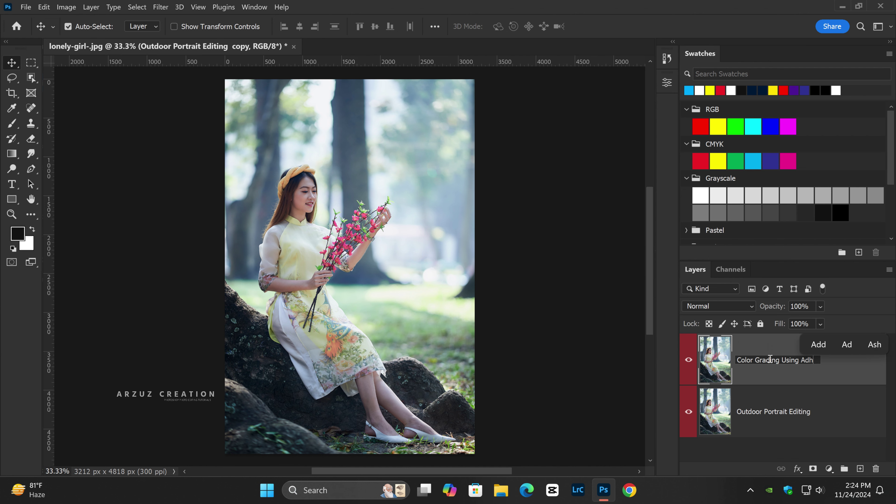
key("BackSpace")
type("justmen")
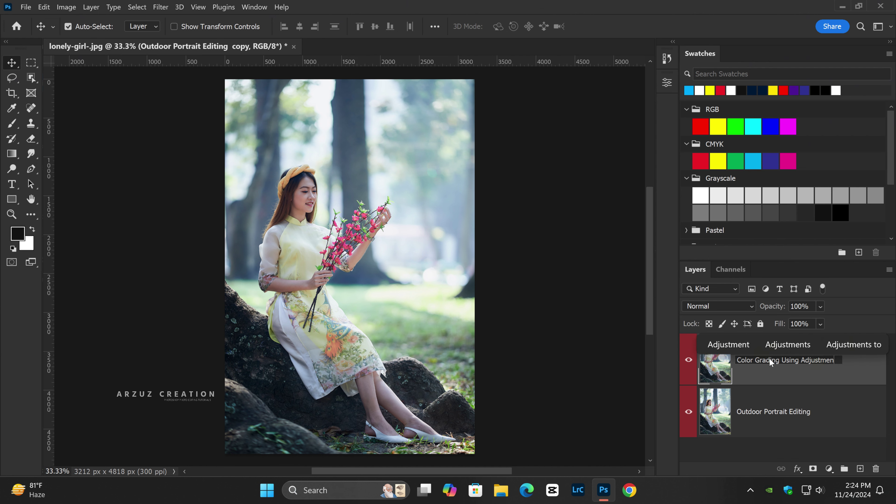
type("t")
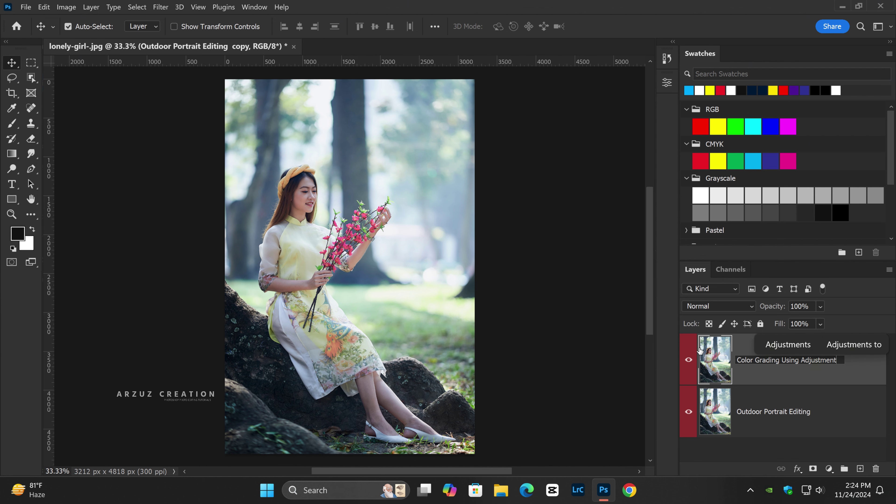
left_click(702, 354)
right_click(702, 355)
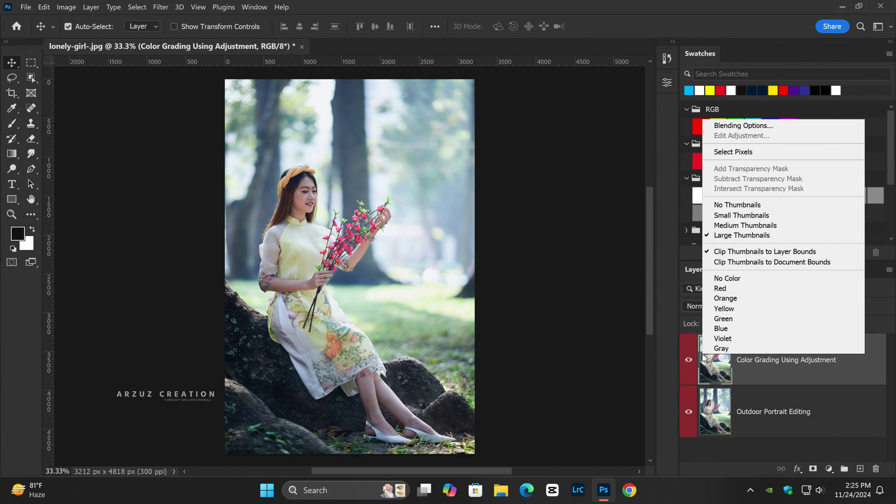
left_click(724, 308)
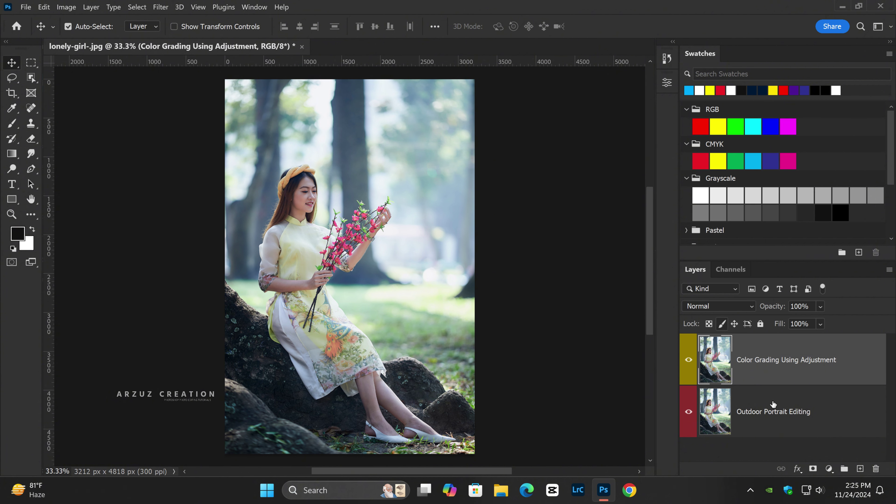
- Add a Levels adjustment layer with input levels 8 / 1.08 / 240
left_click(829, 469)
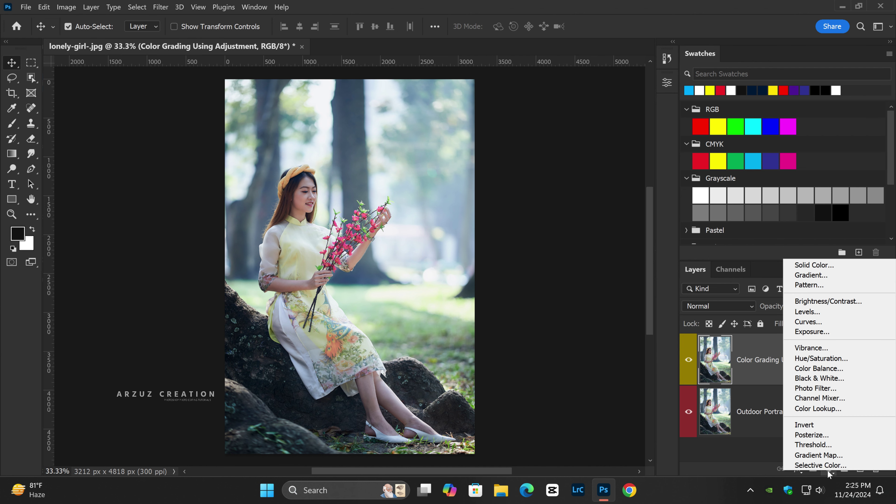
left_click(798, 312)
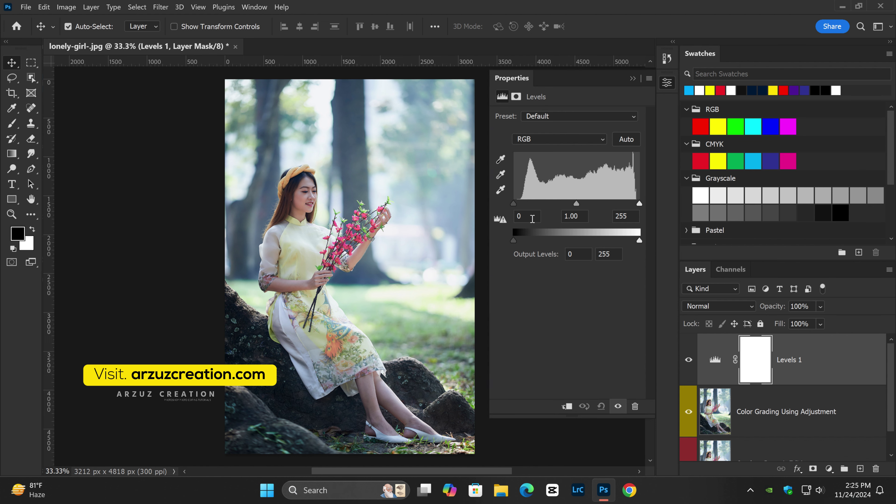
left_click_drag(516, 205, 519, 204)
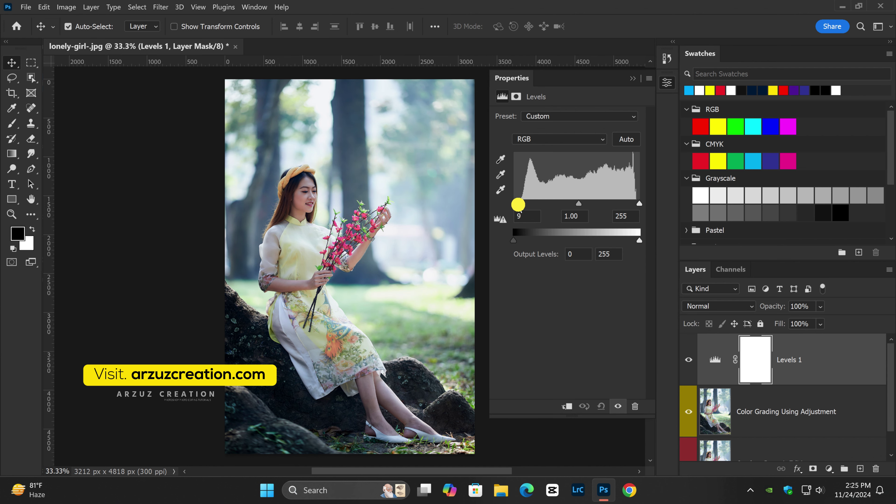
left_click_drag(518, 204, 517, 204)
left_click_drag(577, 205, 576, 204)
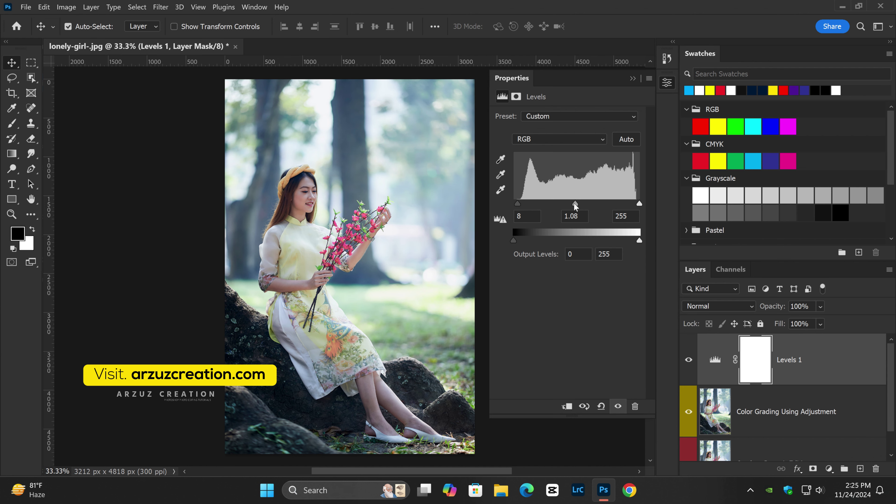
left_click_drag(639, 204, 631, 205)
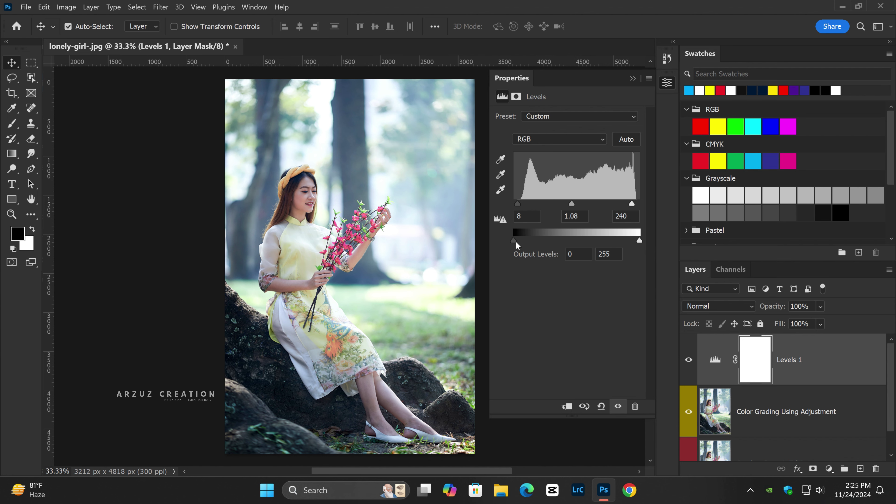
- Set the Levels output range to 8 and 248, then close its settings
left_click_drag(516, 242, 519, 242)
left_click_drag(639, 240, 636, 240)
left_click(664, 85)
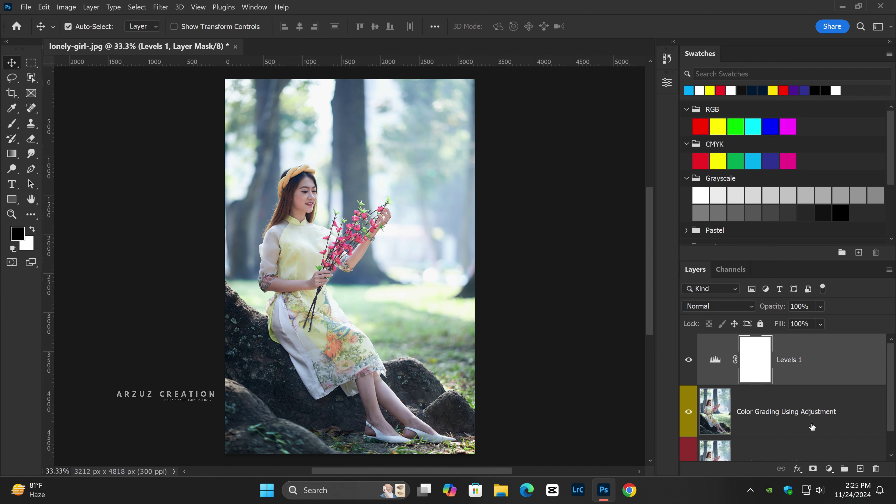
- Add Exposure 1 above Levels 1 with exposure -0.22, offset 0, gamma 1.05
left_click(829, 469)
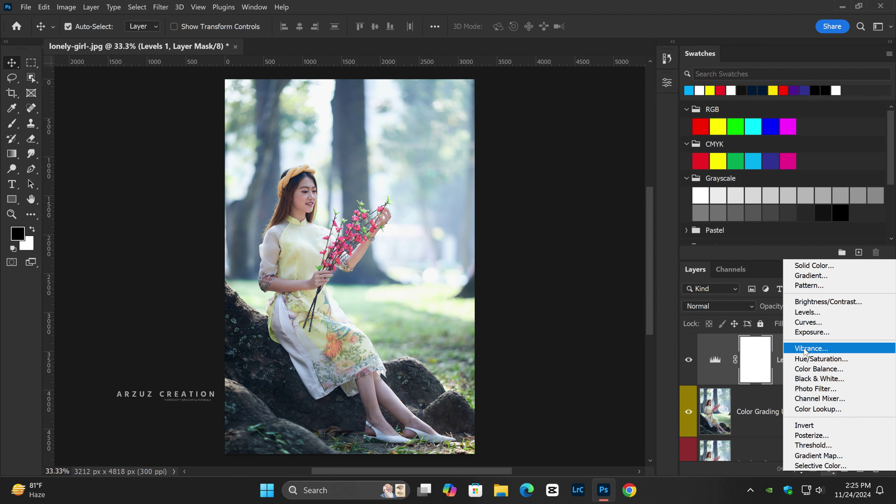
left_click(810, 332)
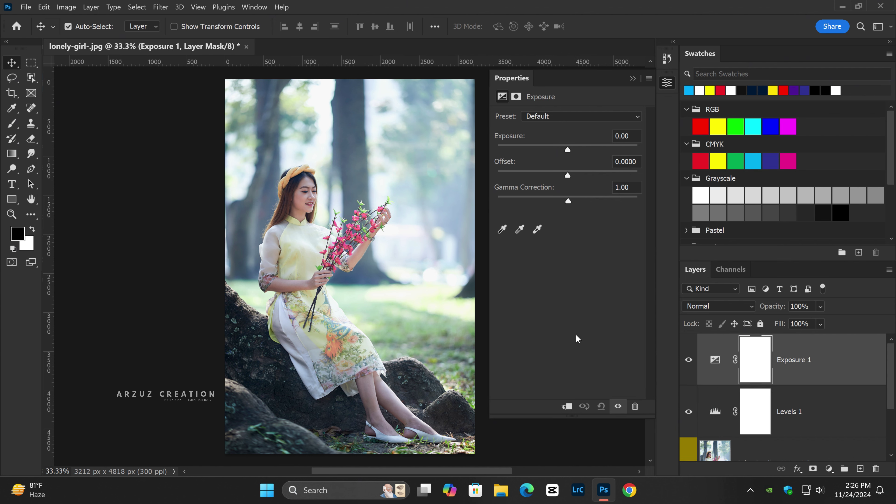
left_click_drag(568, 152, 567, 152)
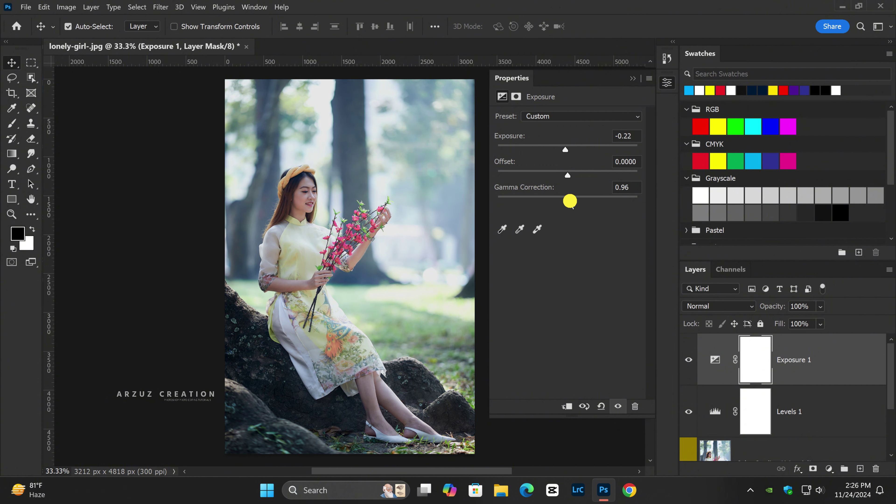
left_click_drag(569, 202, 566, 201)
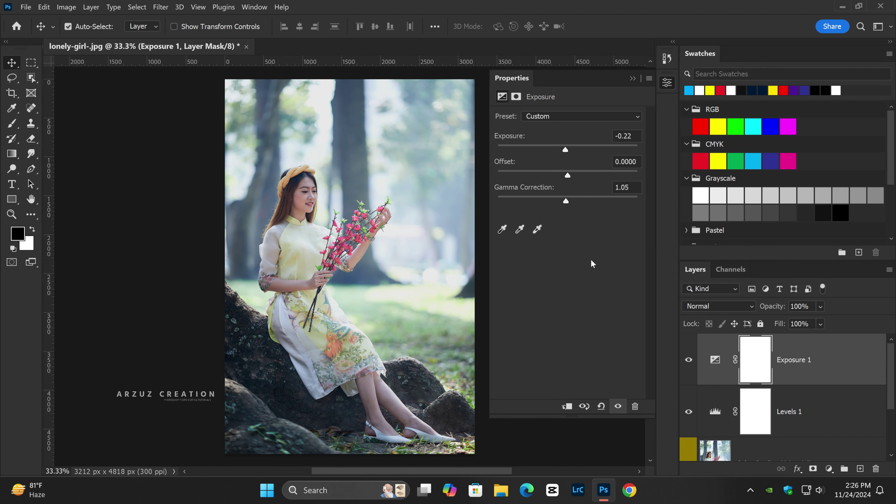
left_click(665, 84)
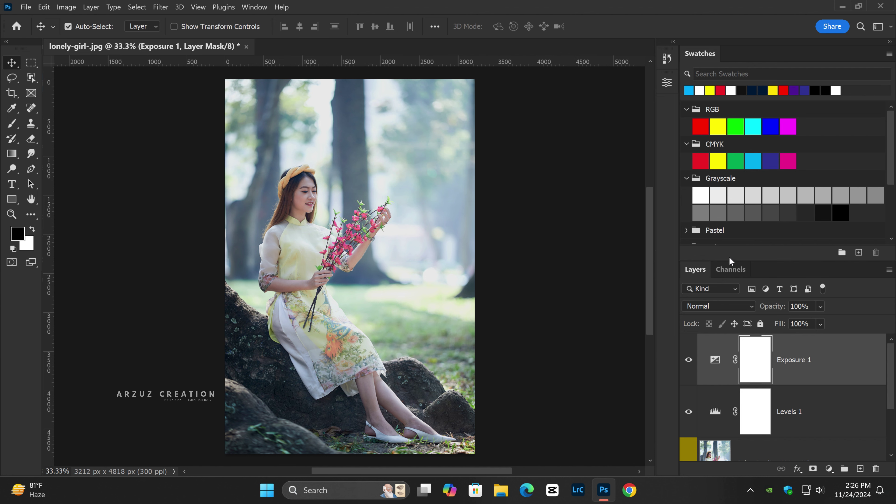
- Add a Color Balance adjustment layer and switch its tone to Highlights
left_click(828, 468)
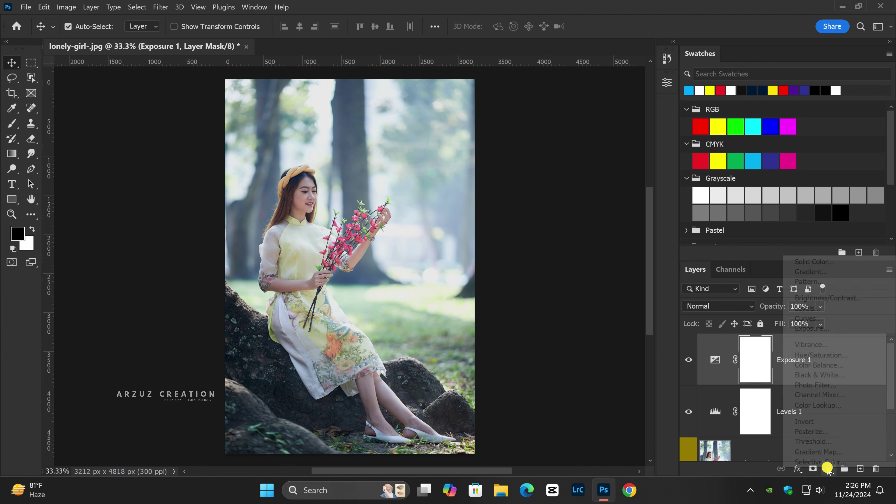
left_click(817, 365)
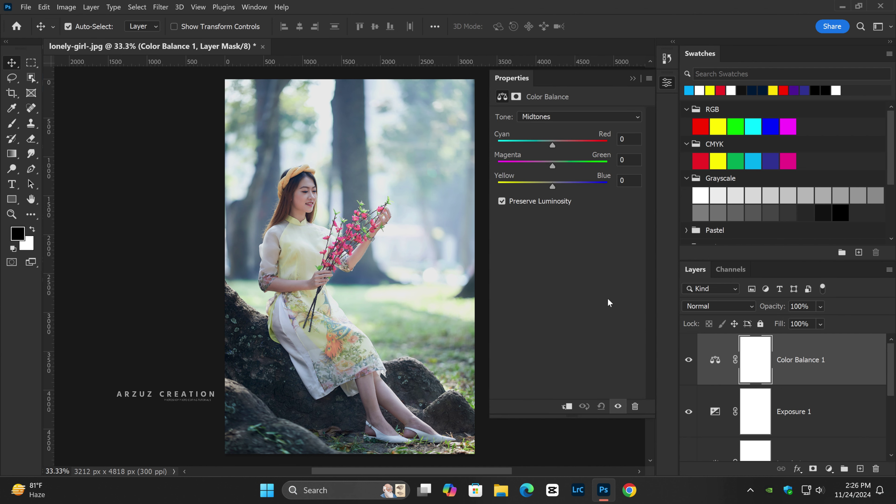
left_click(557, 117)
left_click(554, 147)
- Set the highlights to Cyan/Red +4, Magenta/Green +6 and Yellow/Blue -6
left_click_drag(553, 145, 555, 146)
left_click_drag(555, 146, 554, 146)
left_click(626, 137)
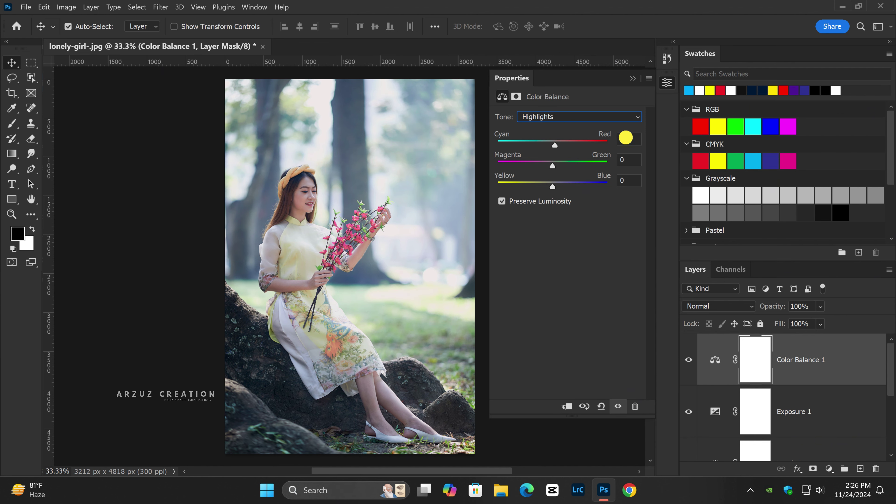
type("+4")
left_click_drag(553, 166, 558, 163)
double_click(633, 160)
type("6")
left_click_drag(550, 187, 549, 187)
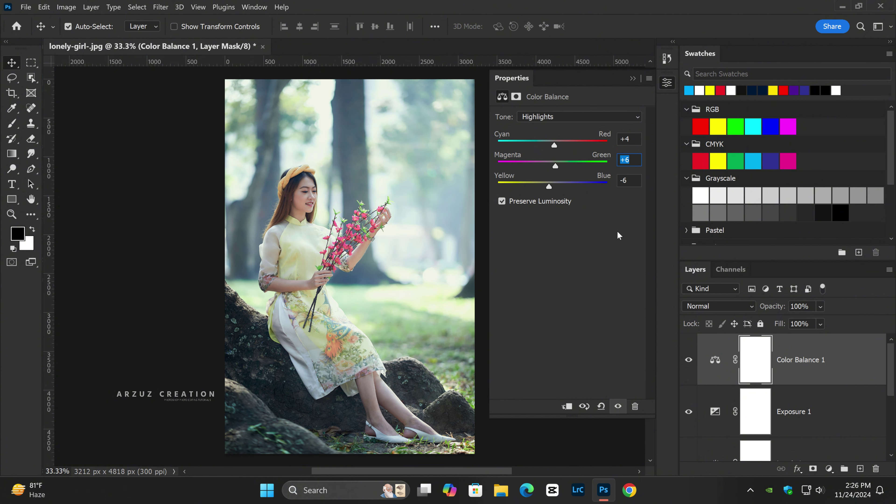
- Shift the Color Balance midtones to +10 red
left_click(584, 116)
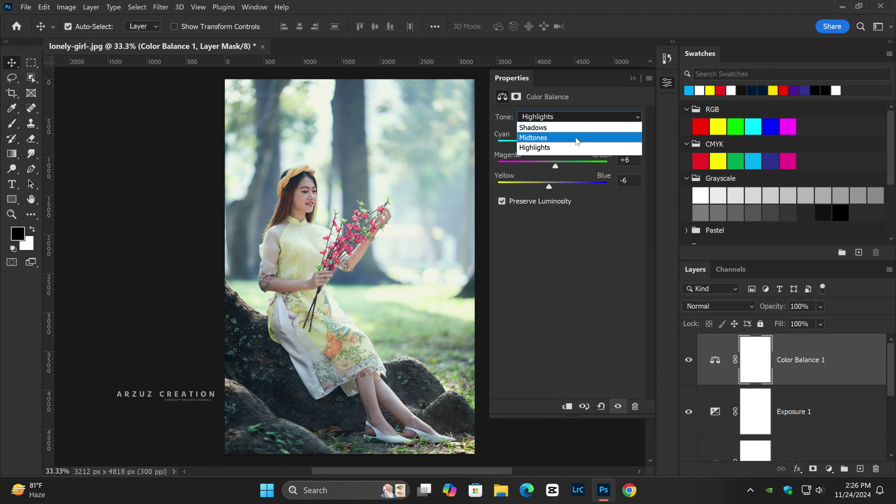
left_click(575, 138)
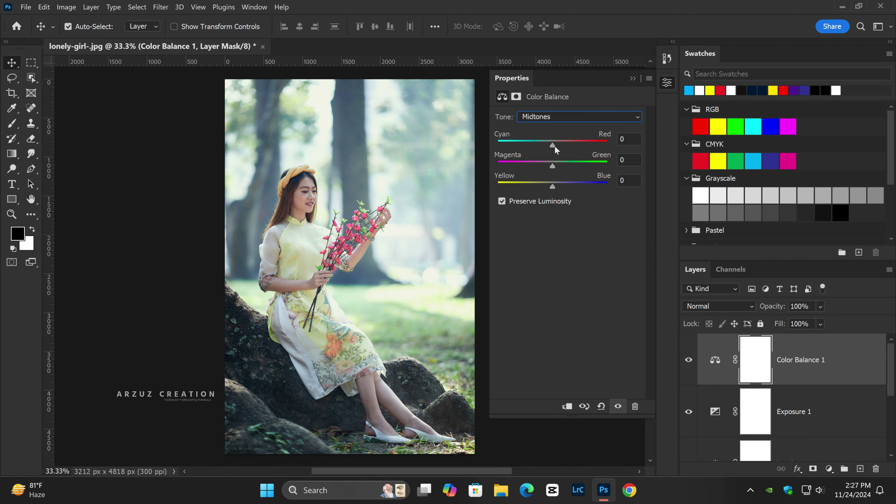
left_click_drag(555, 146, 560, 187)
- Set the shadows to +10 red, -10 magenta and -8 yellow, then close the settings
left_click(561, 112)
left_click_drag(557, 142, 559, 145)
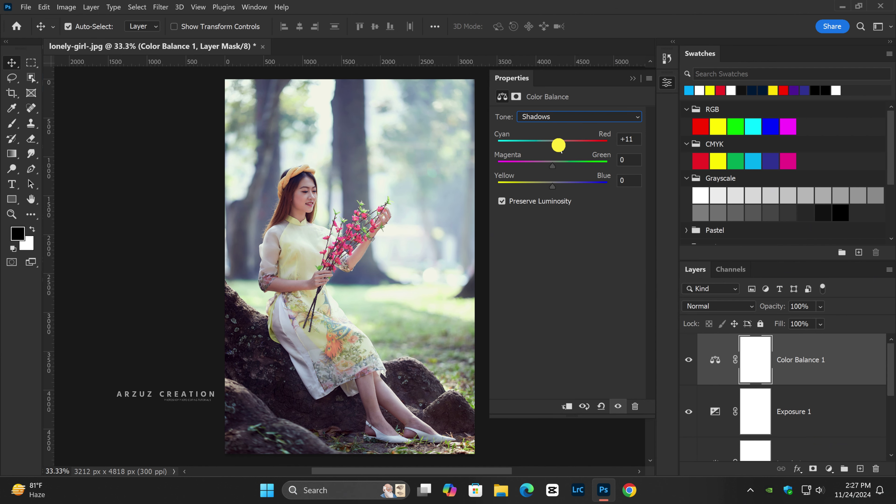
left_click_drag(558, 145, 558, 145)
left_click_drag(630, 139, 636, 139)
type("0")
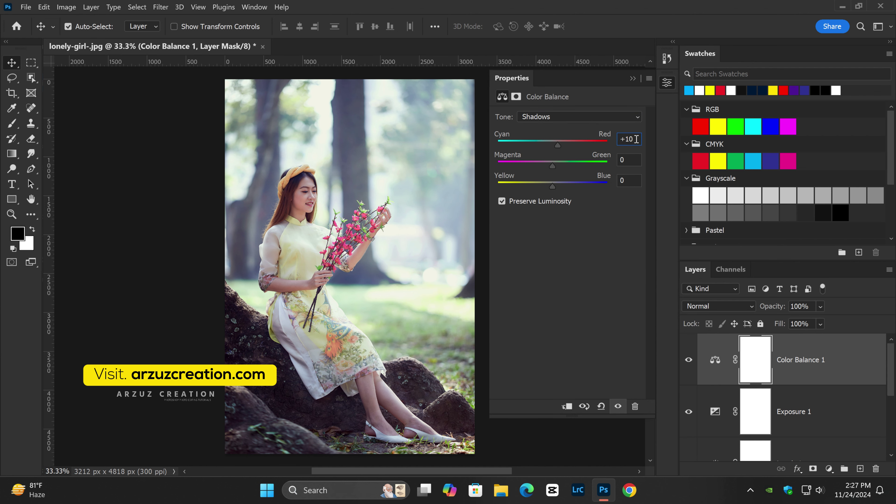
left_click_drag(553, 166, 548, 187)
left_click(554, 192)
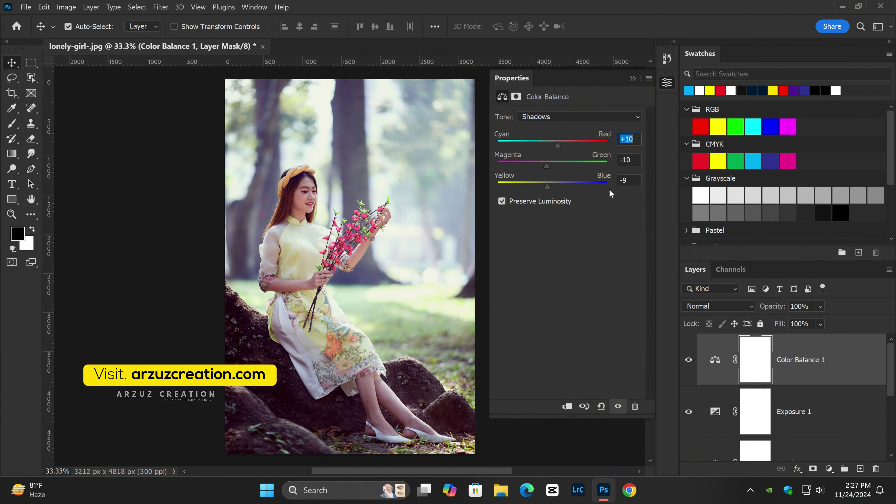
double_click(624, 180)
type("8")
left_click(666, 84)
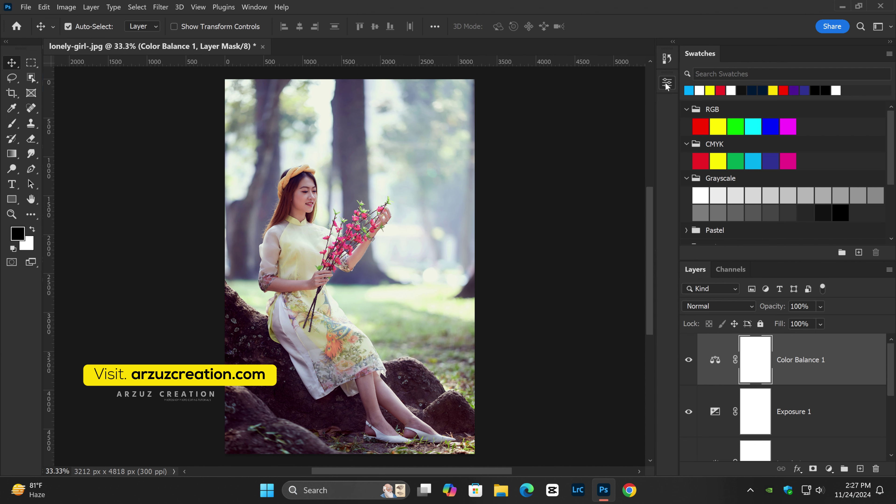
- Add Hue/Saturation 1 with hue +8, saturation +13 and lightness -3, then close its settings
left_click(830, 470)
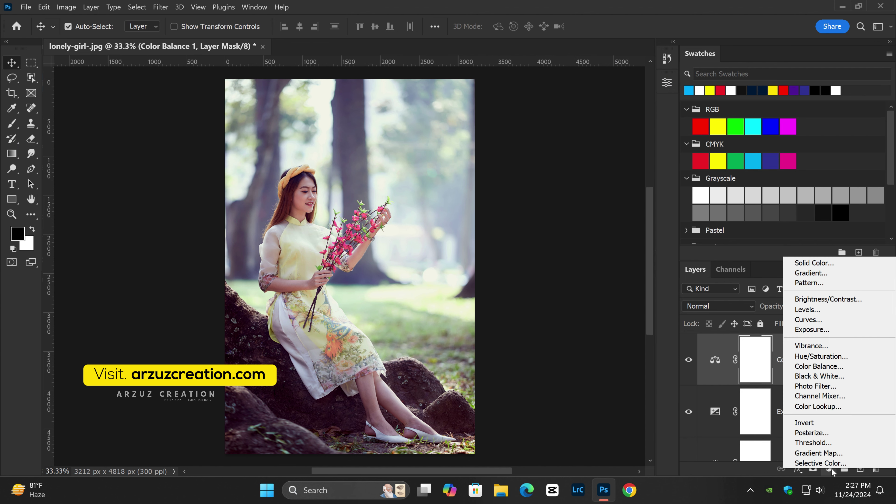
left_click(820, 357)
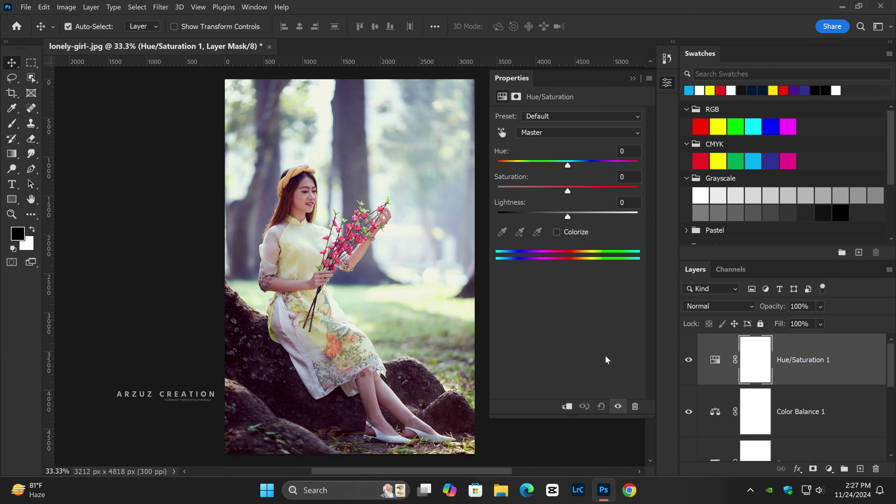
mouse_move(568, 165)
left_mouse_down()
mouse_move(578, 191)
mouse_move(565, 217)
left_mouse_up()
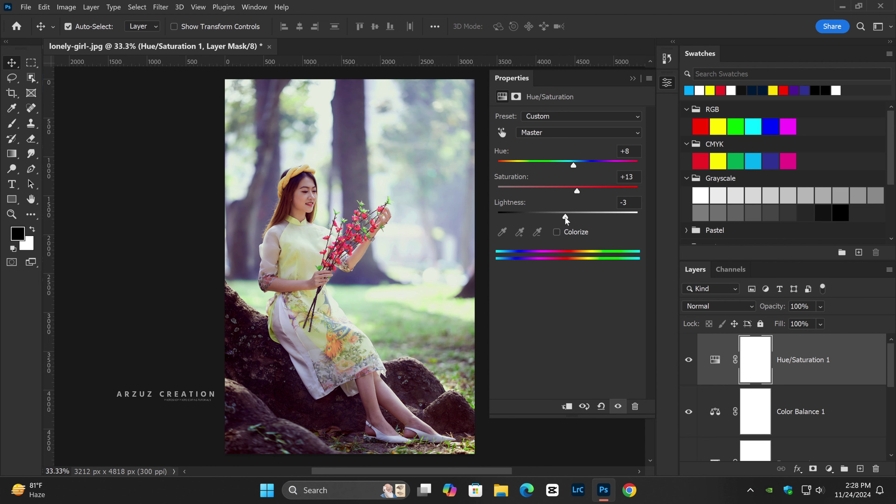
left_click(673, 88)
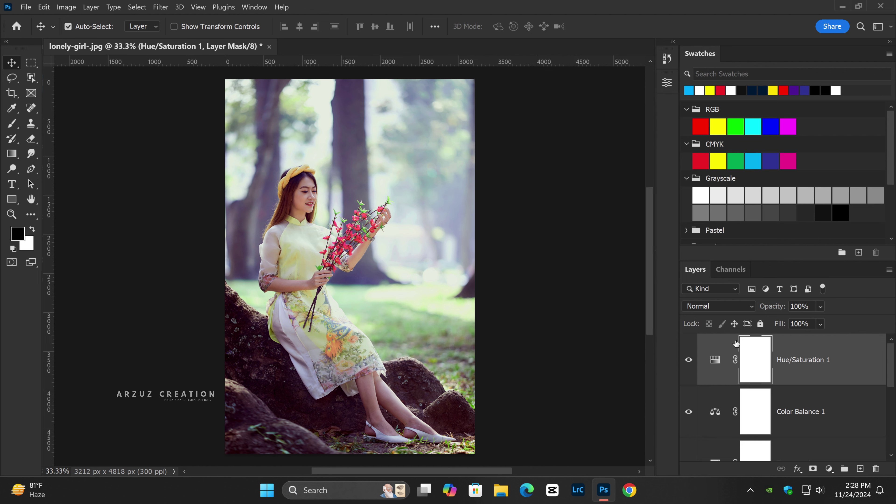
- Add Brightness/Contrast 1 above Hue/Saturation 1 with brightness -5 and contrast -10
left_click(830, 469)
key("Escape")
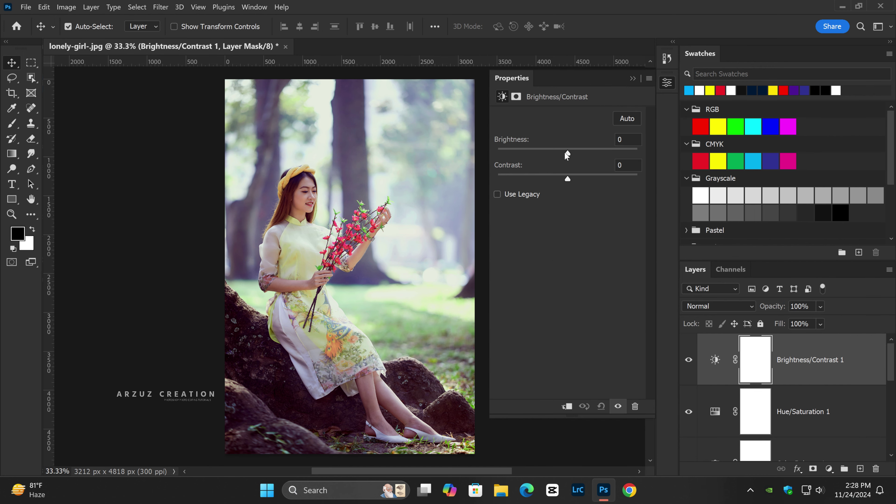
left_click_drag(567, 154, 554, 179)
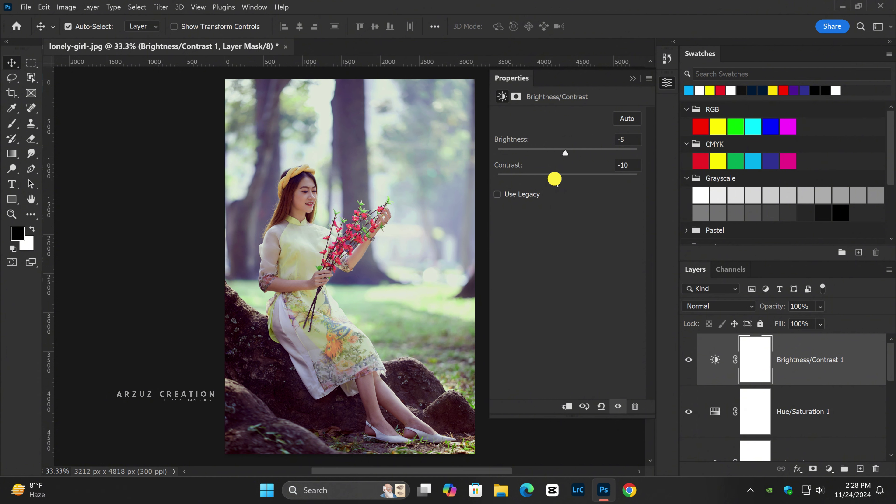
left_click(665, 87)
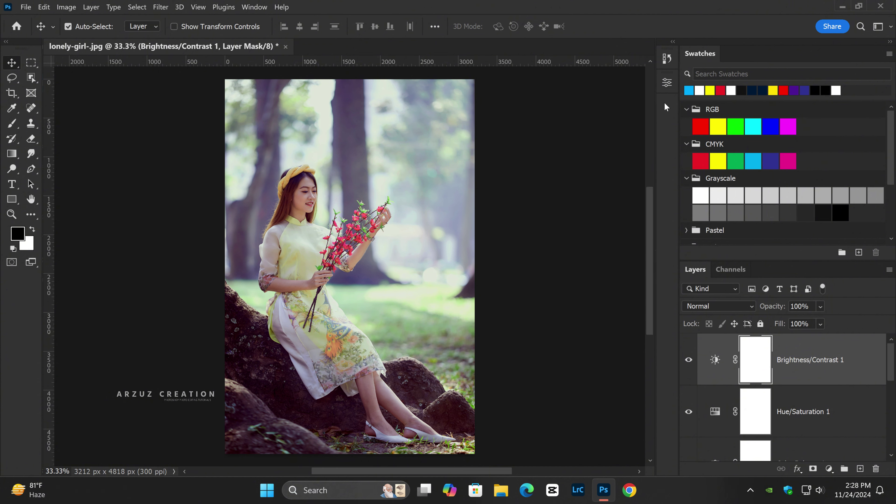
- Group the adjustment layers into a blue-labelled folder named 'Adjustment'
left_click_drag(893, 377, 890, 432)
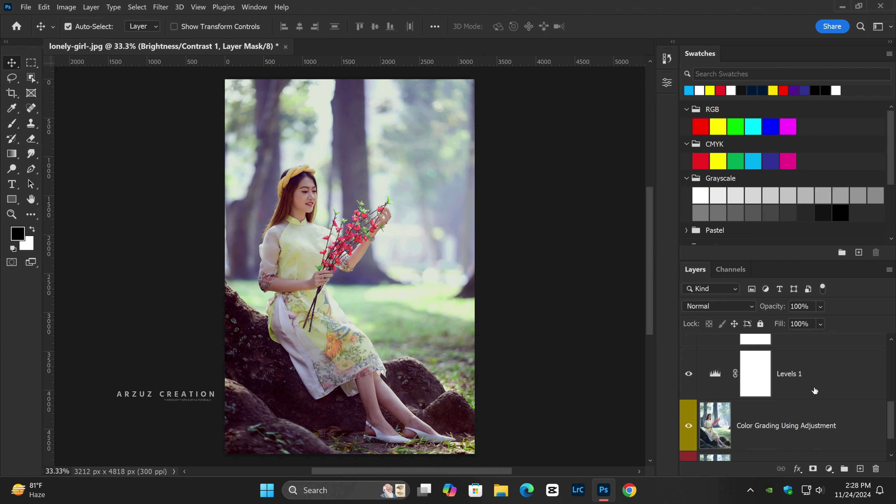
left_click_drag(815, 388, 844, 468)
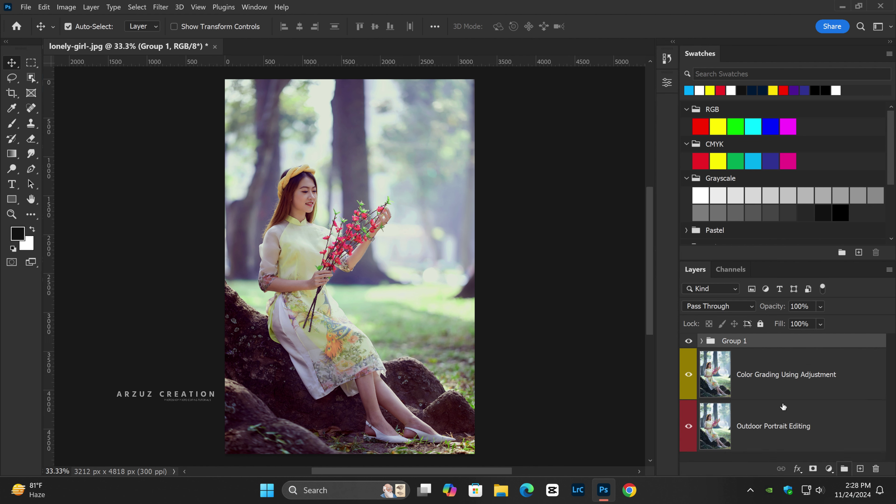
double_click(735, 341)
type("Ad")
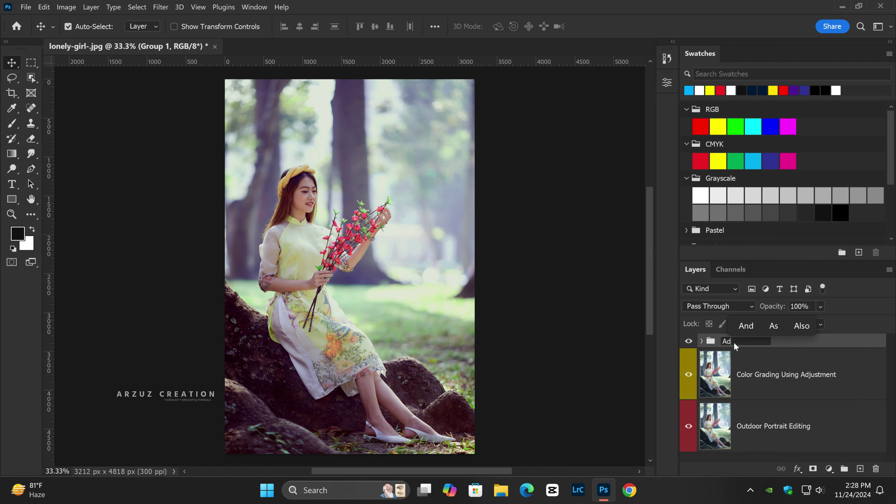
type("justme")
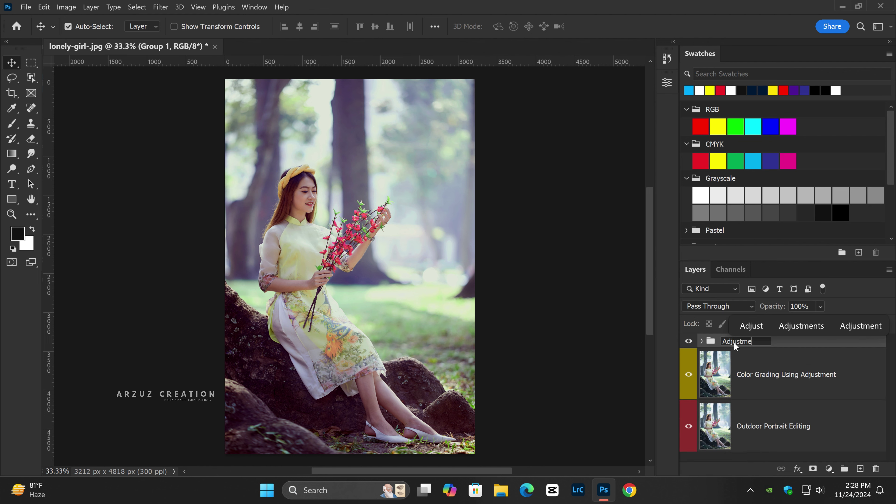
type("nt")
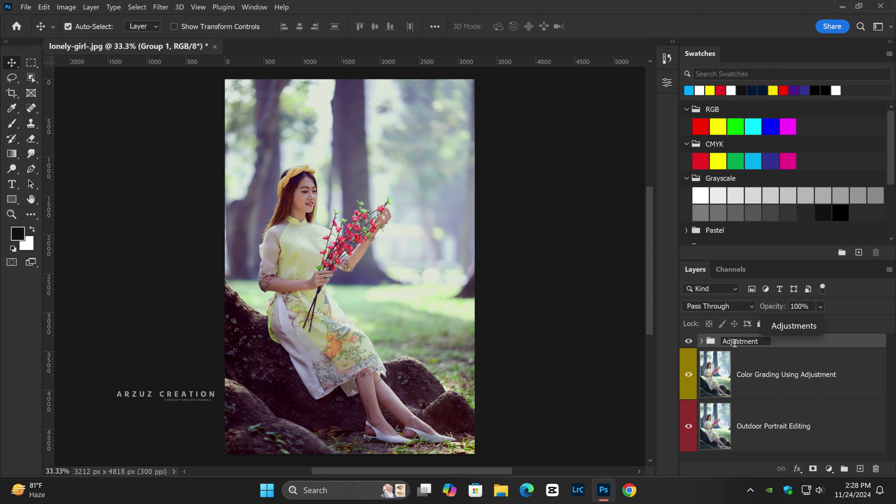
left_click(710, 342)
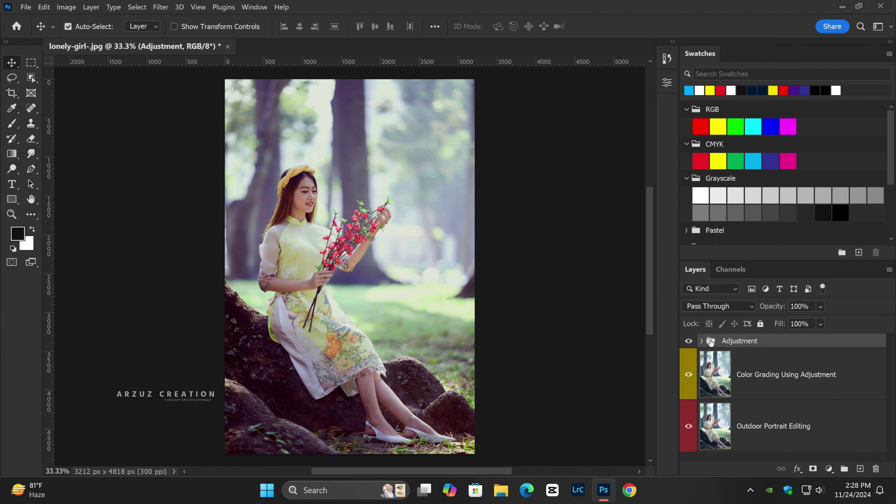
right_click(711, 342)
left_click(727, 315)
- Add a green-labelled layer 'Screenshot Image - Camera Raw Filter' holding a stamped merge of visible layers
left_click(860, 468)
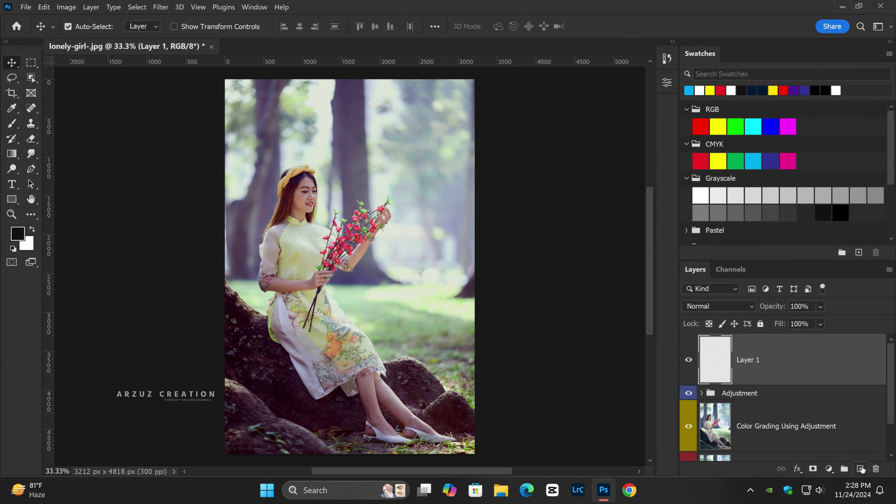
double_click(744, 362)
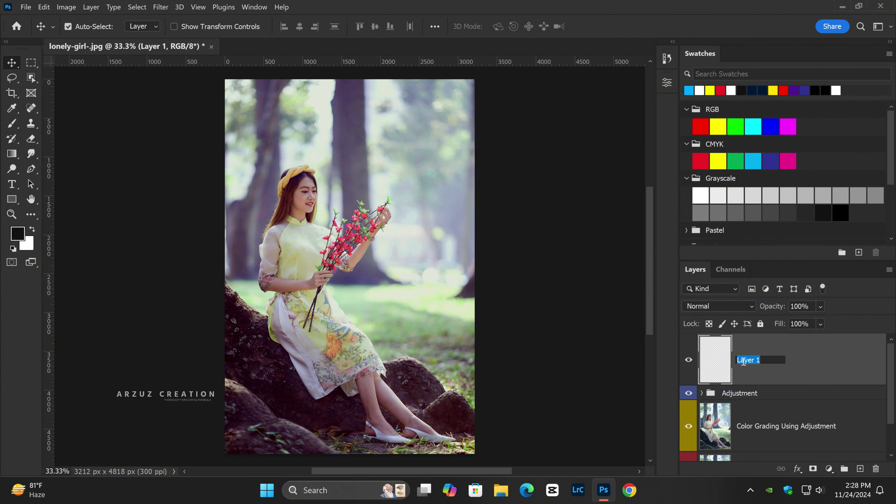
type("Screen")
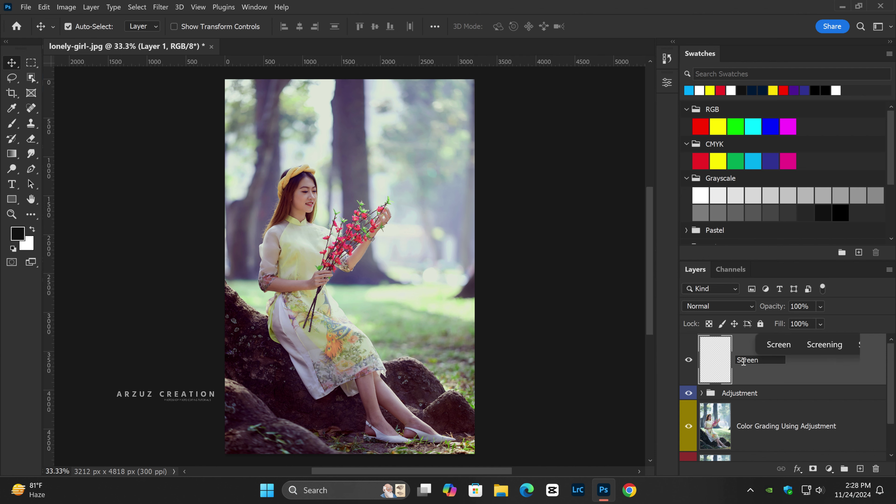
type("shot")
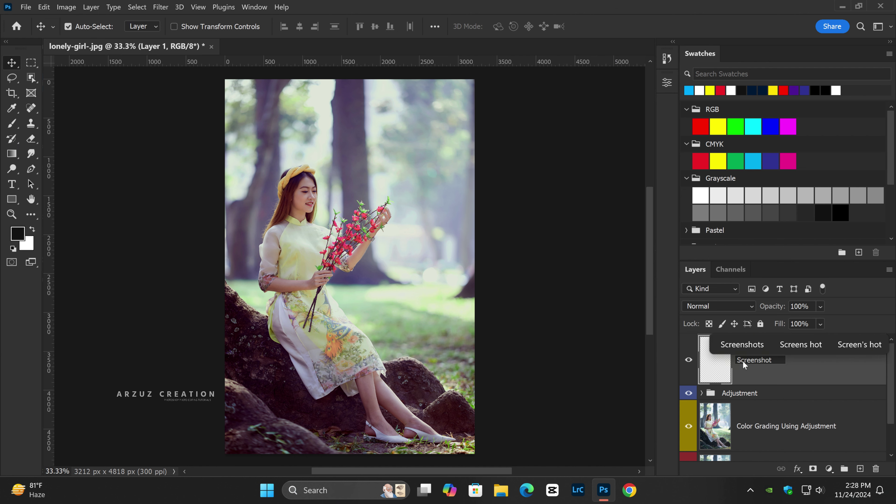
type(" Image")
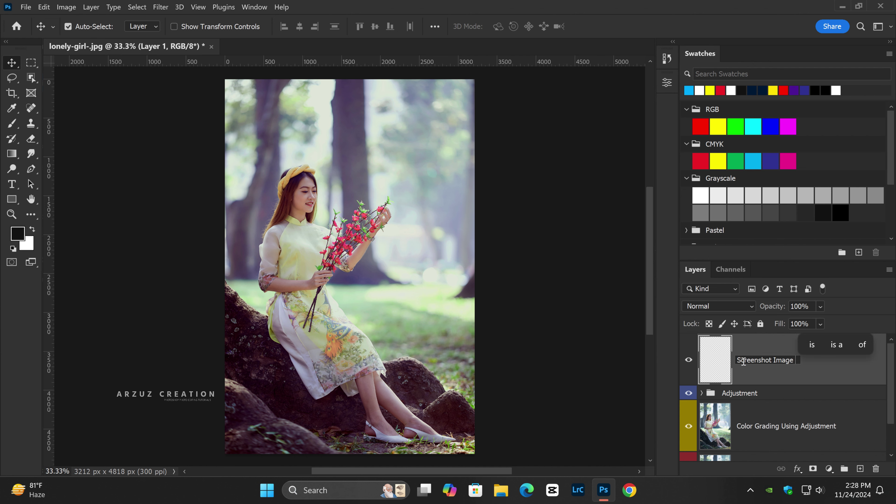
type(" - Camera")
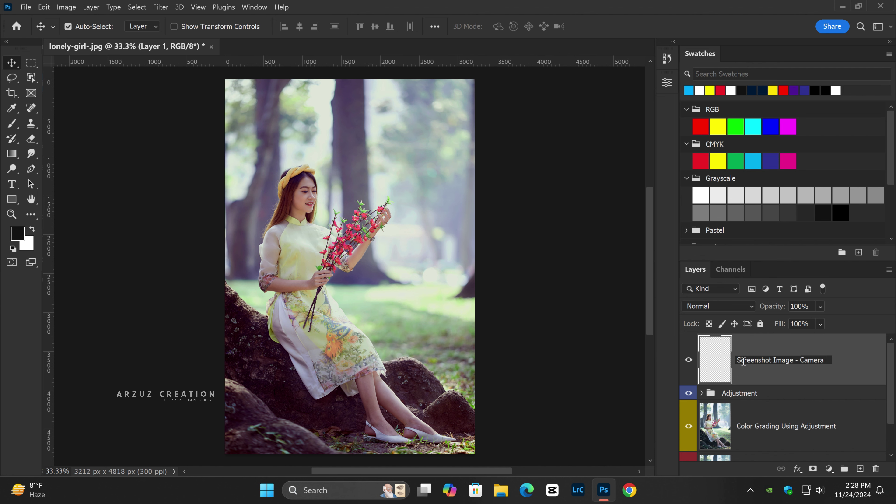
type(" Raw Filt")
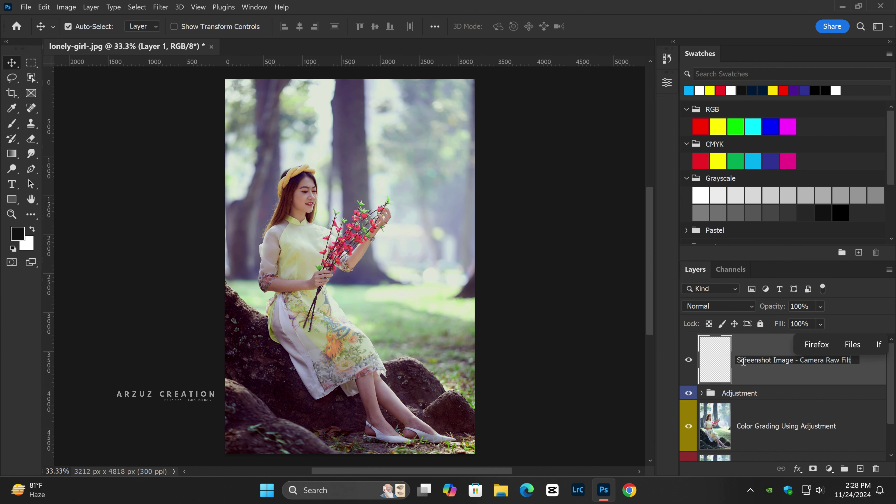
type("er")
key("Return")
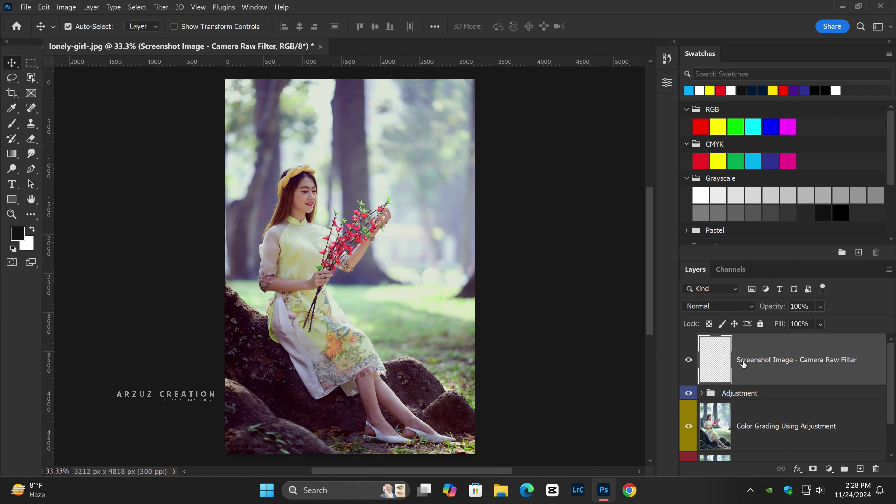
right_click(707, 365)
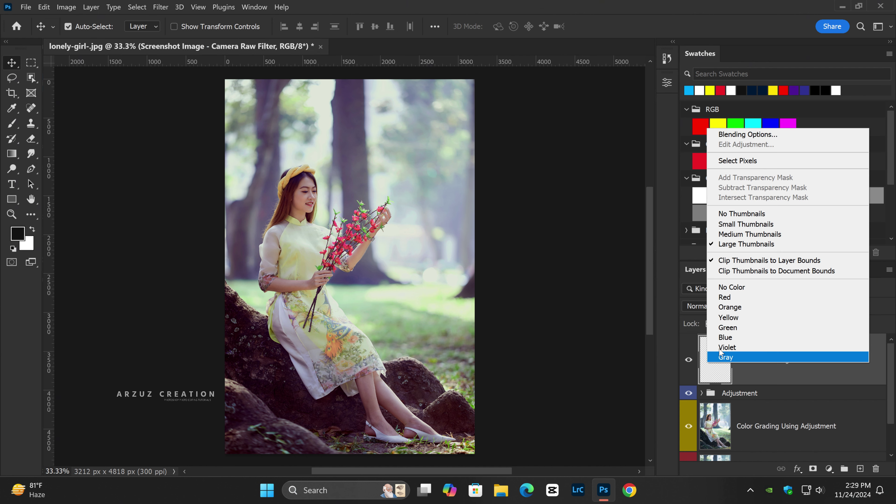
left_click(727, 327)
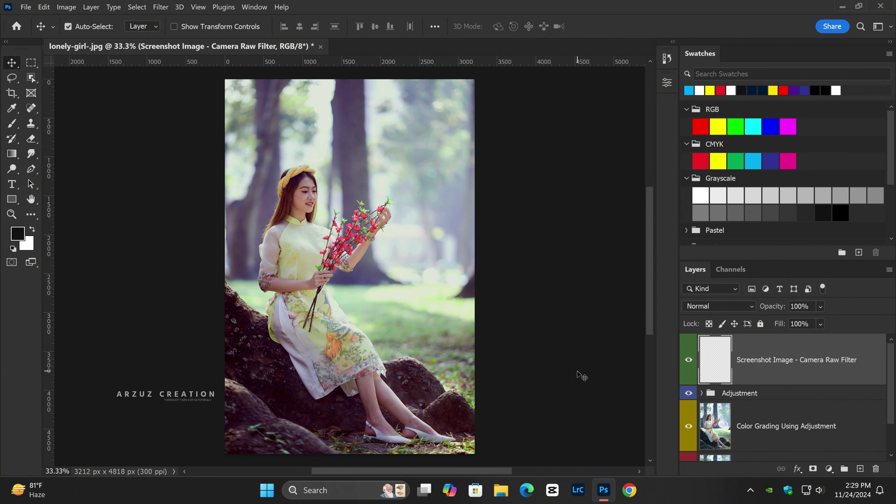
key("ctrl")
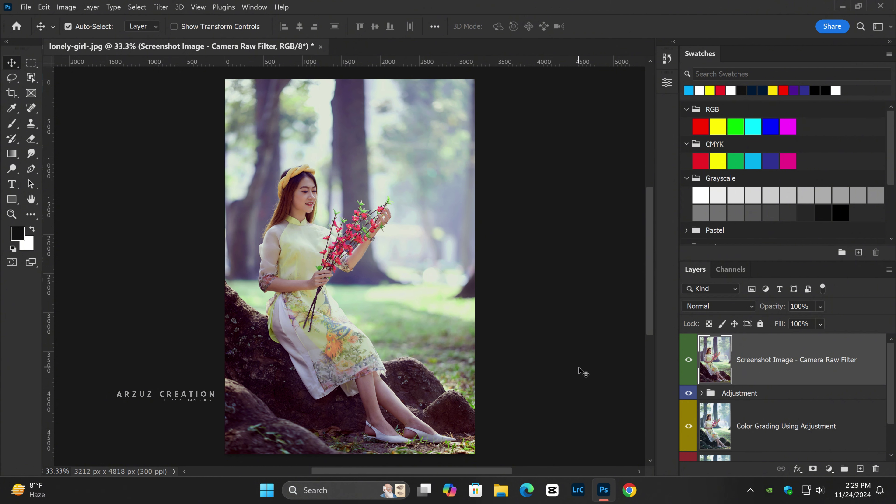
- Open the Camera Raw Filter and set Light: Exposure +0.40, Highlights -85, Shadows -75, Whites +45, Blacks +5
left_click(161, 7)
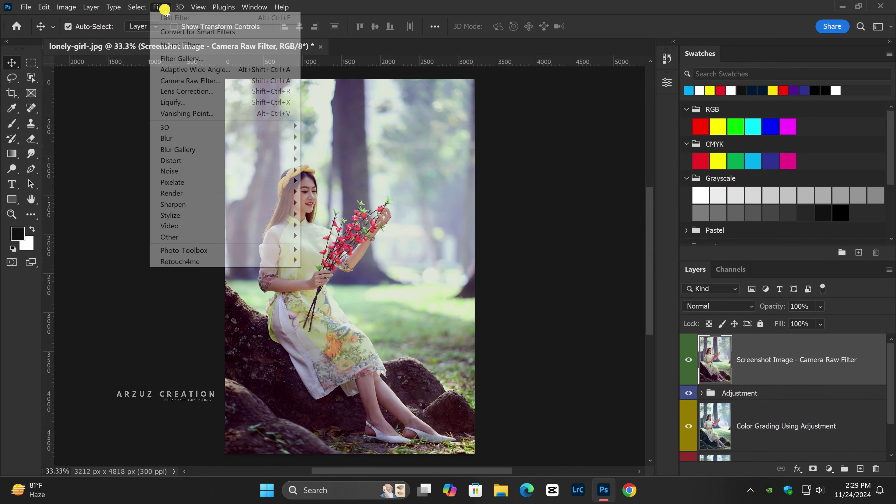
left_click(218, 80)
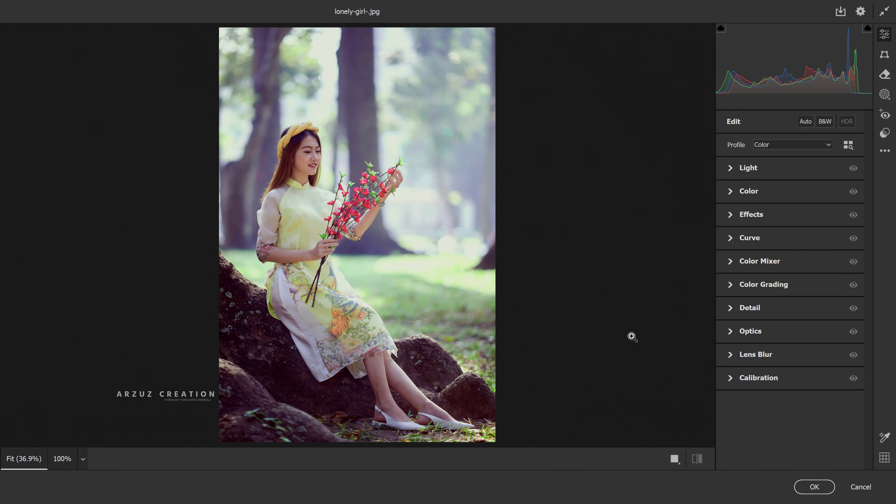
left_click(729, 169)
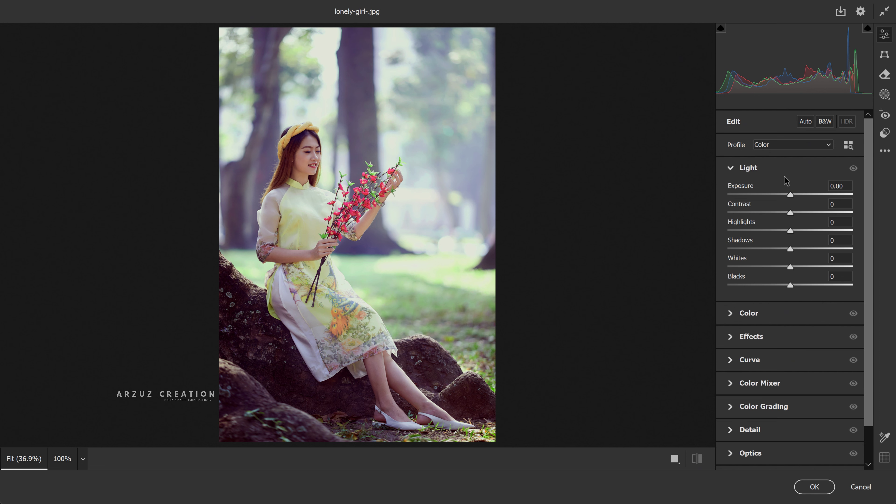
left_click_drag(790, 194, 800, 196)
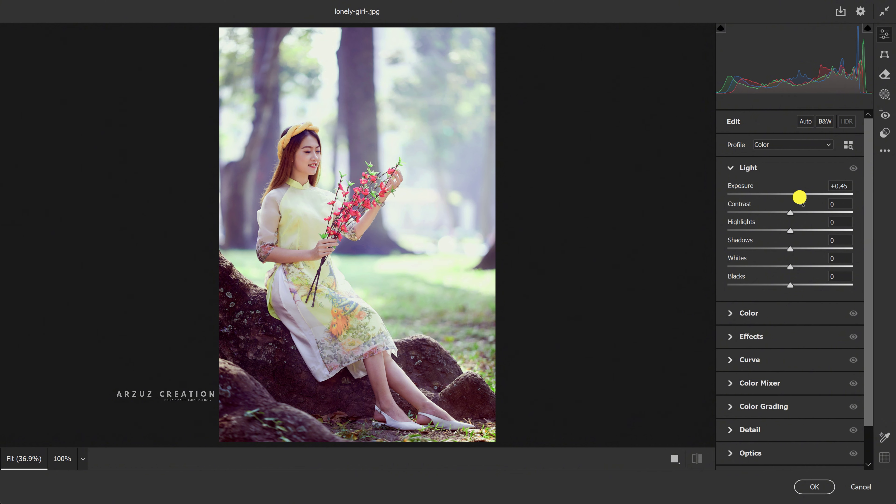
left_click_drag(800, 197, 798, 197)
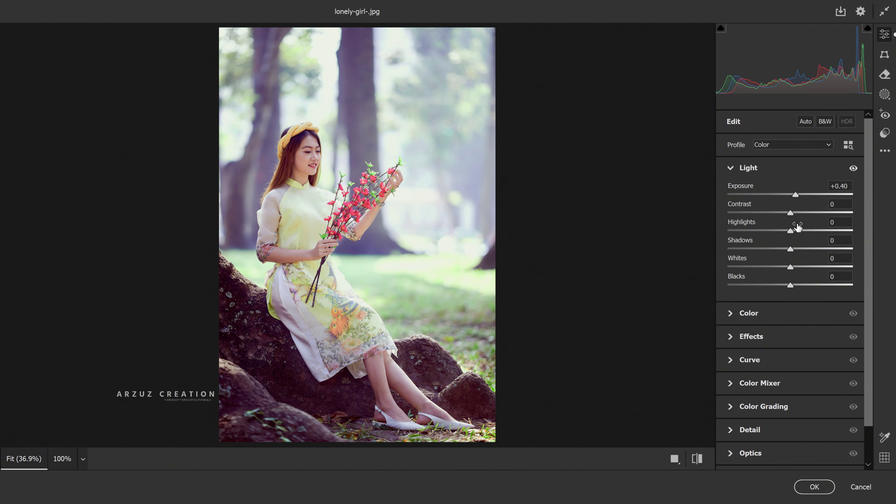
left_click_drag(789, 230, 736, 231)
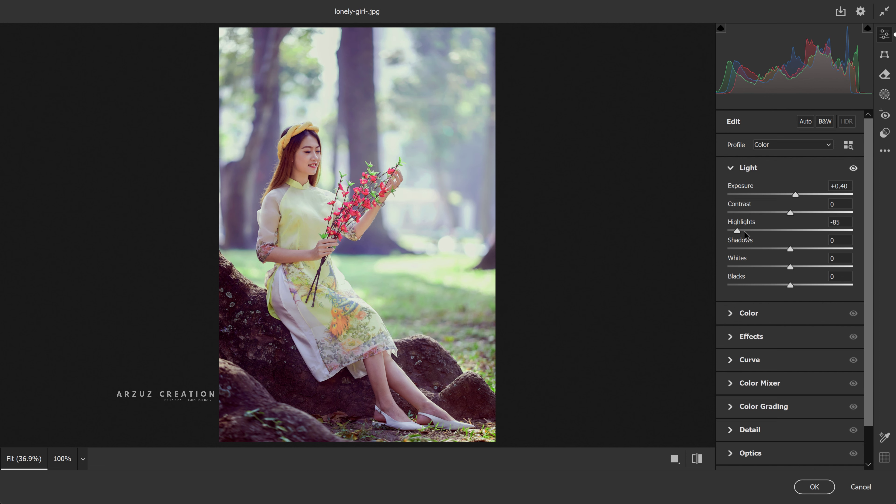
left_click_drag(790, 249, 742, 249)
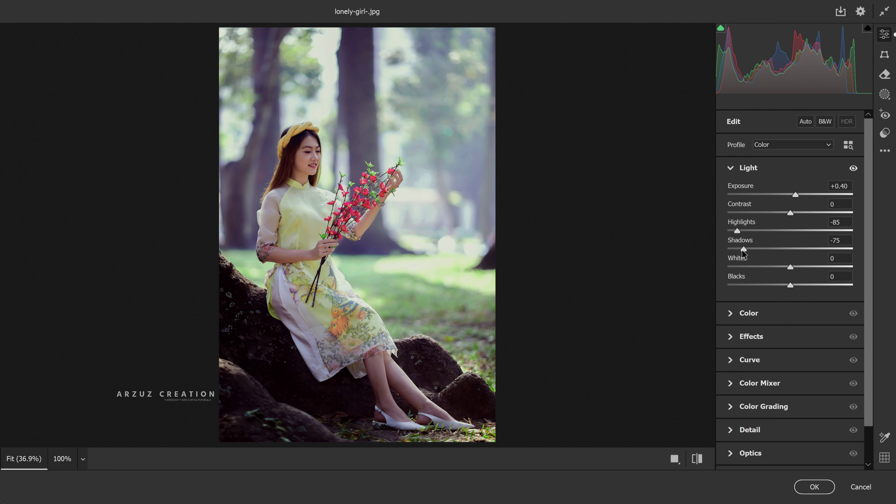
mouse_move(790, 267)
left_mouse_down()
mouse_move(817, 267)
mouse_move(794, 287)
left_mouse_up()
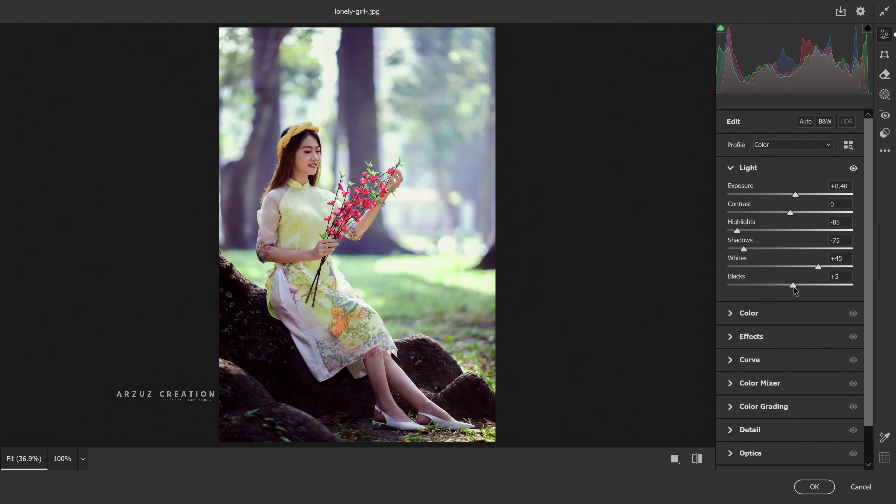
left_click(731, 167)
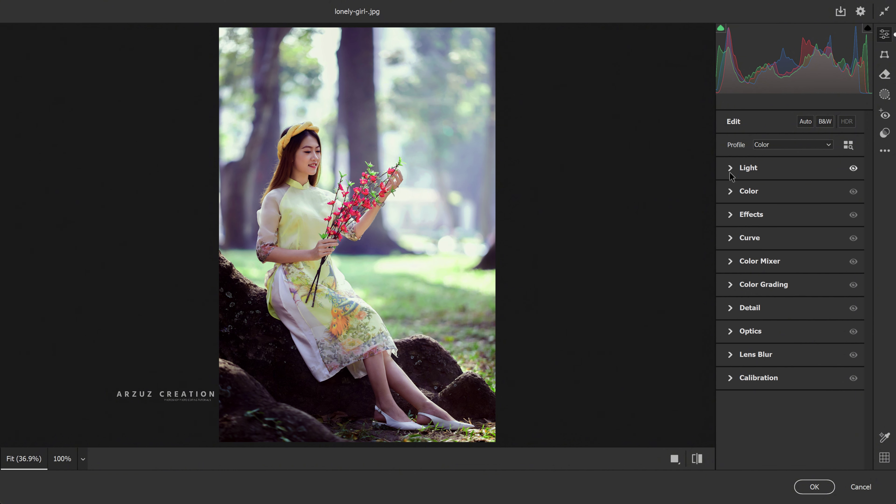
- Set Camera Raw Color to temperature -8, tint -5, vibrance +20 and saturation +35
left_click(730, 191)
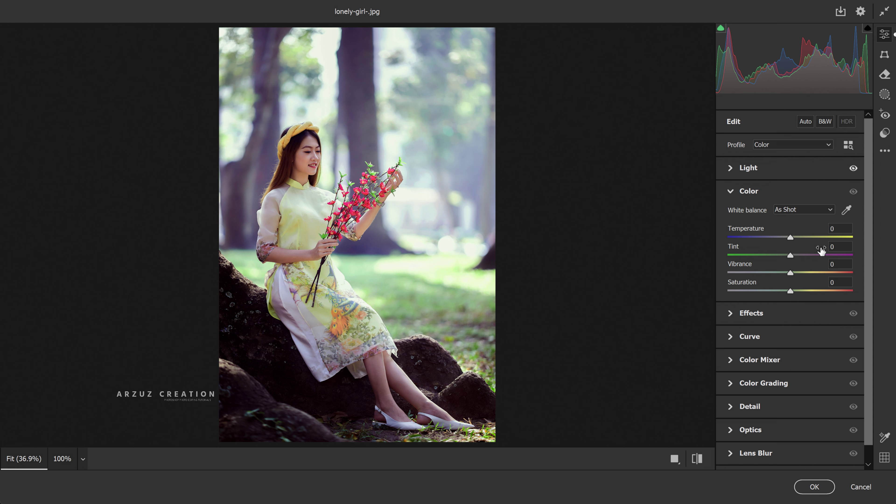
mouse_move(790, 238)
left_mouse_down()
mouse_move(785, 254)
mouse_move(812, 290)
mouse_move(847, 281)
left_mouse_up()
left_click(843, 283)
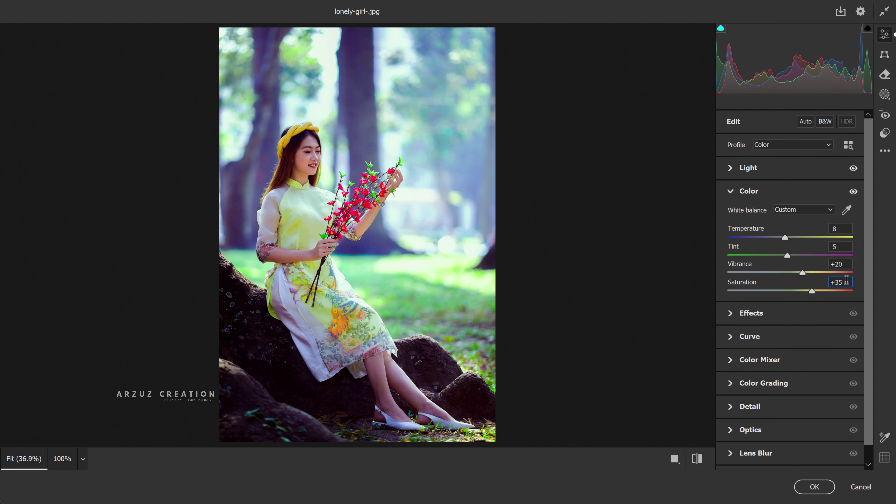
- Give the Camera Raw Effects Clarity +12, Dehaze +10 and a Vignette of -22
left_click(731, 192)
left_click(730, 215)
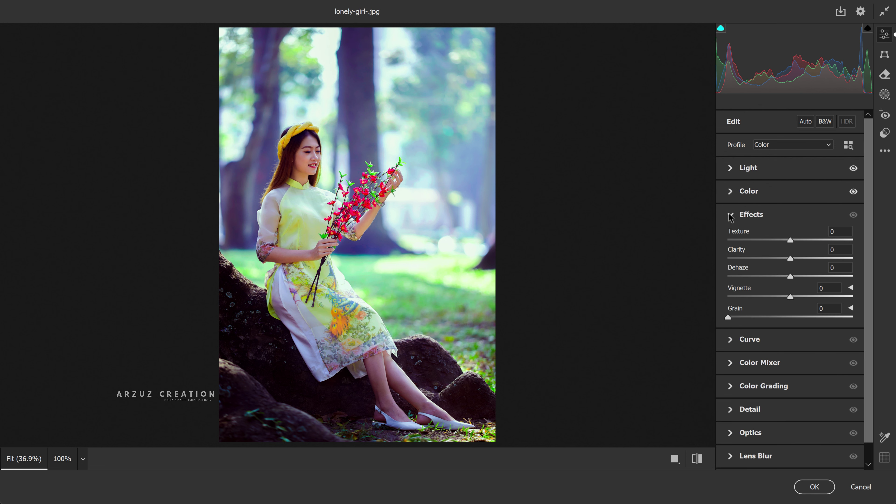
left_click_drag(797, 259, 799, 262)
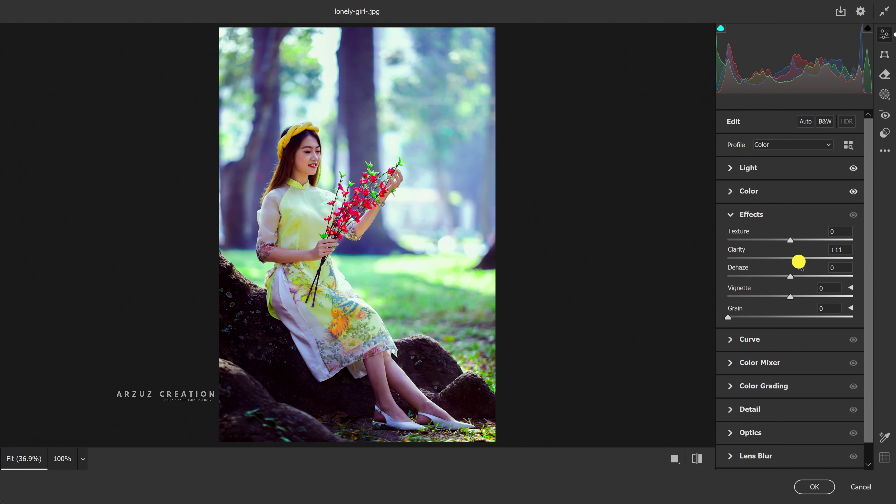
left_click_drag(800, 262, 848, 249)
left_click_drag(790, 276, 776, 297)
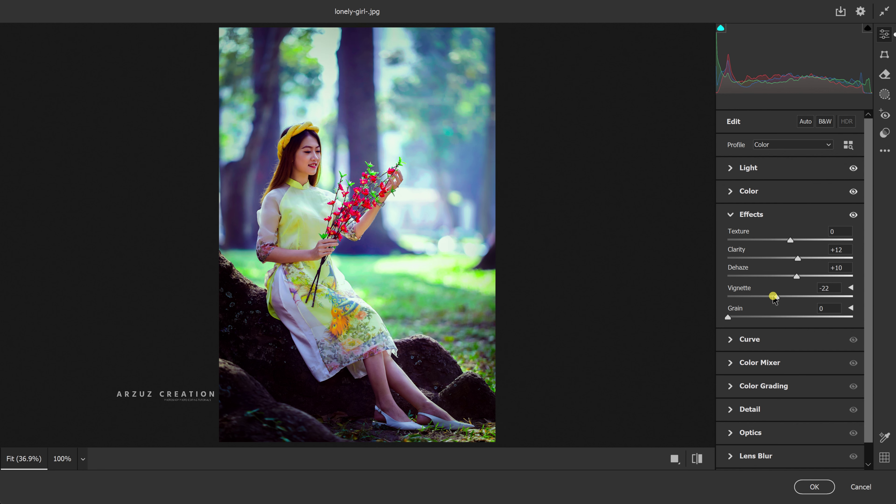
- Refine the vignette to midpoint 78, roundness -19 and feather 65, then fold Effects away
left_click(851, 288)
left_click_drag(790, 336, 820, 337)
left_click_drag(822, 337, 826, 337)
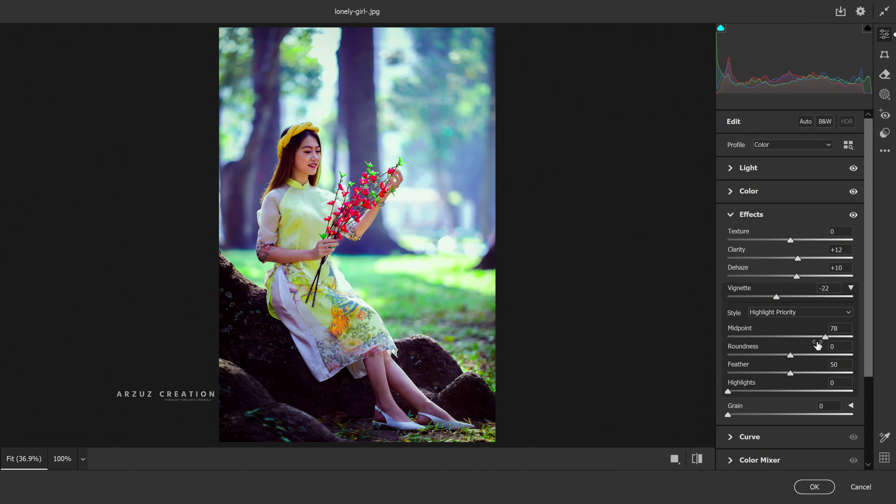
left_click(789, 357)
left_click_drag(789, 357, 777, 354)
left_click_drag(790, 373, 809, 373)
left_click(851, 288)
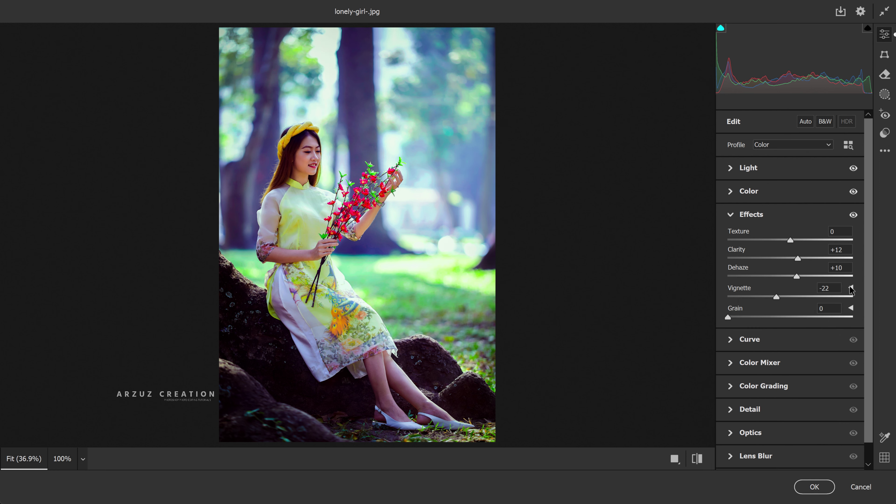
left_click(731, 215)
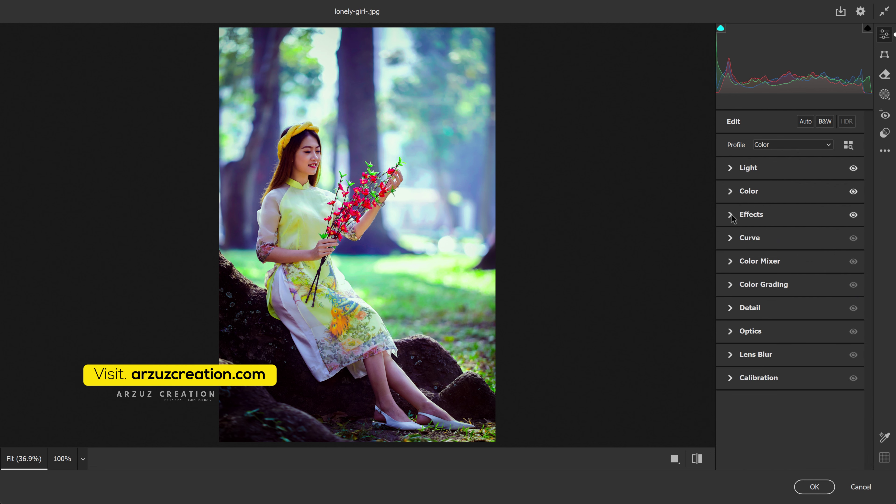
- Grade the shadows to hue 209, saturation 20, luminance +40, with blending 100 and balance +24
left_click(730, 284)
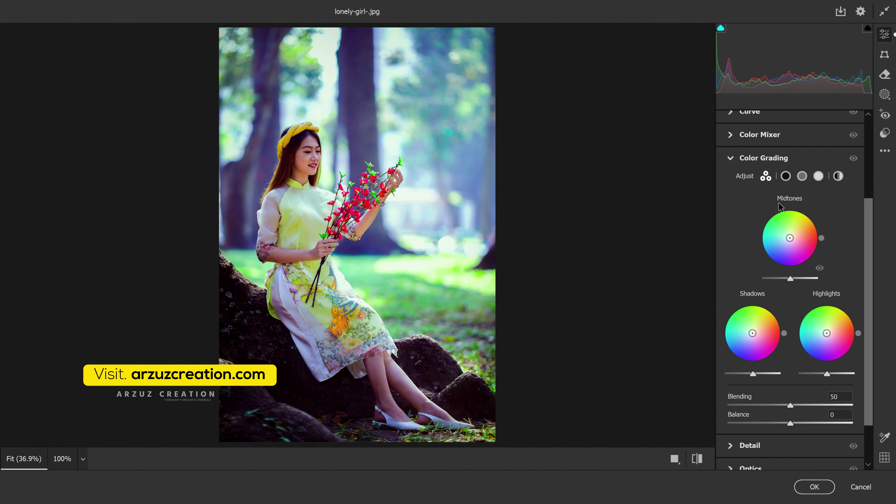
left_click(786, 176)
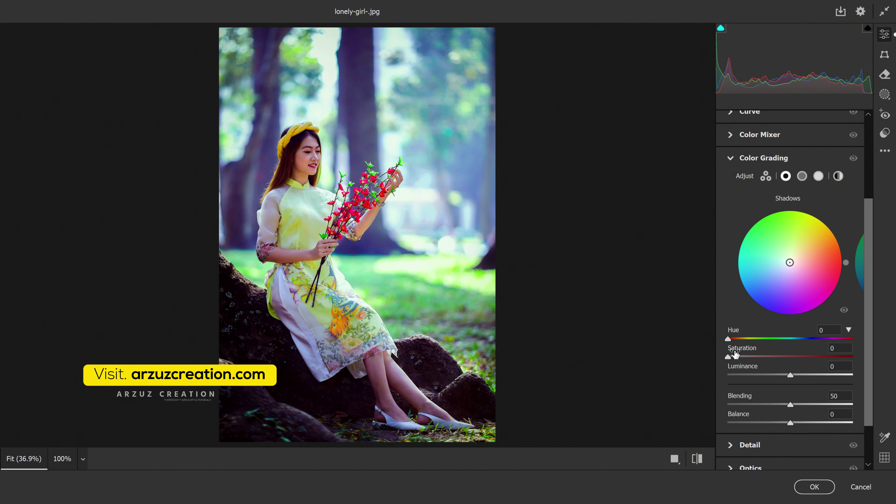
left_click_drag(728, 338, 801, 337)
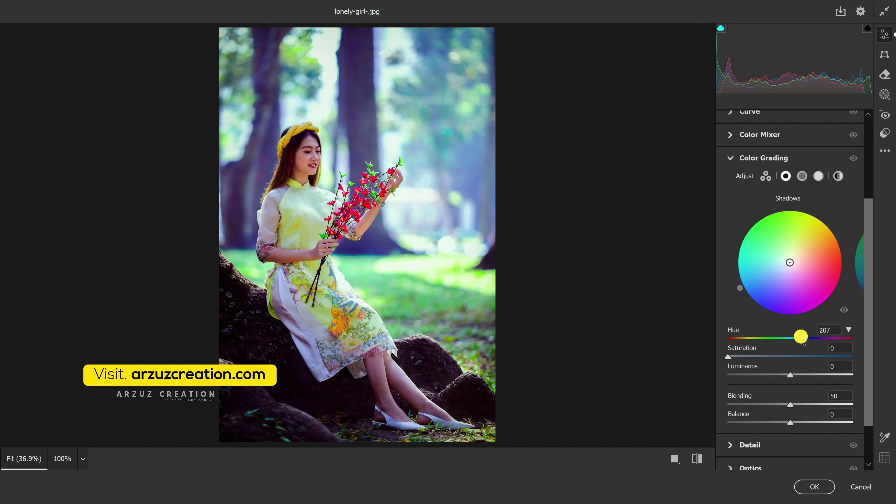
left_click_drag(801, 337, 800, 338)
left_click_drag(728, 357, 753, 354)
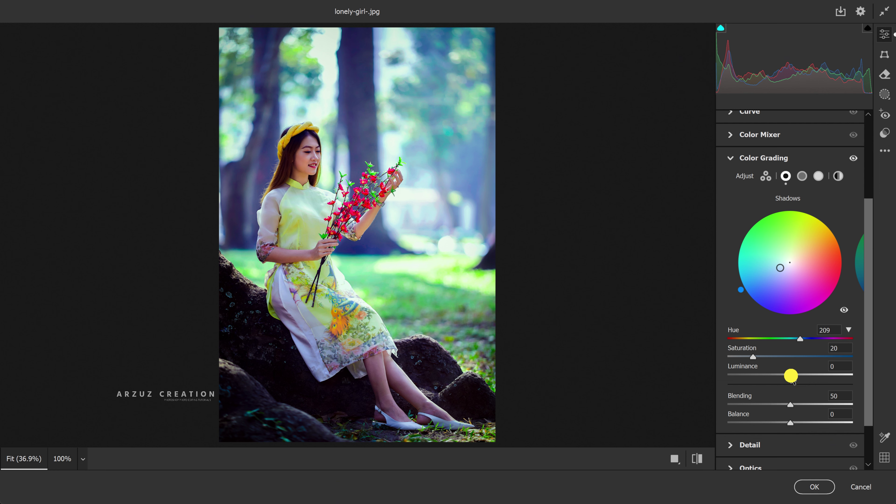
left_click_drag(791, 376, 815, 374)
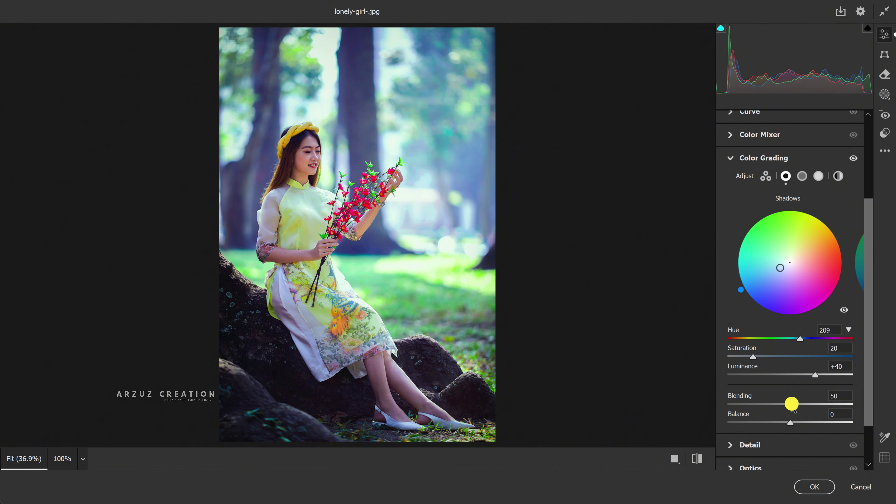
left_click_drag(791, 404, 868, 403)
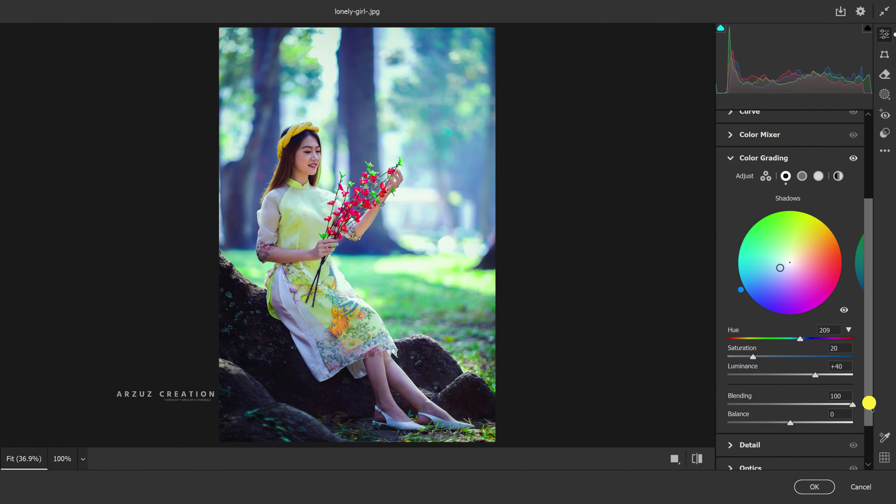
left_click(790, 423)
left_click_drag(790, 423, 806, 423)
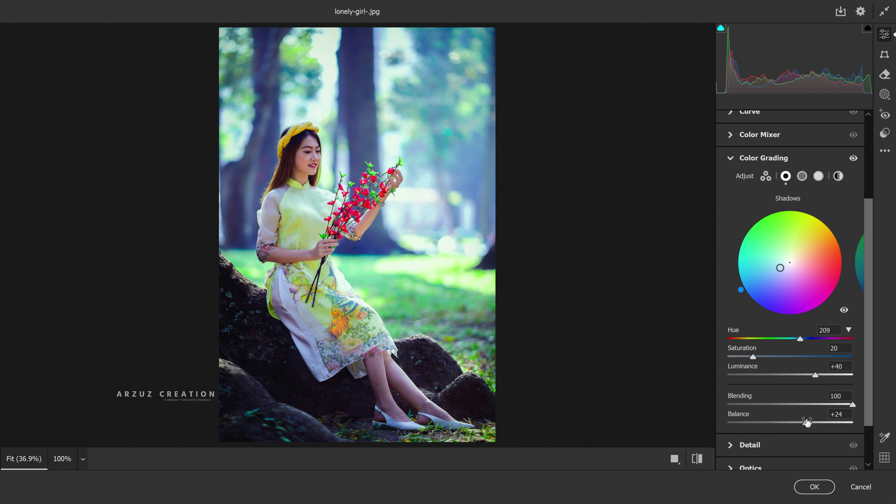
- Tint the Color Grading highlights yellow: hue 62, saturation 45, luminance +28
left_click(818, 176)
mouse_move(728, 339)
left_mouse_down()
mouse_move(757, 343)
mouse_move(788, 357)
mouse_move(791, 375)
mouse_move(809, 375)
left_mouse_up()
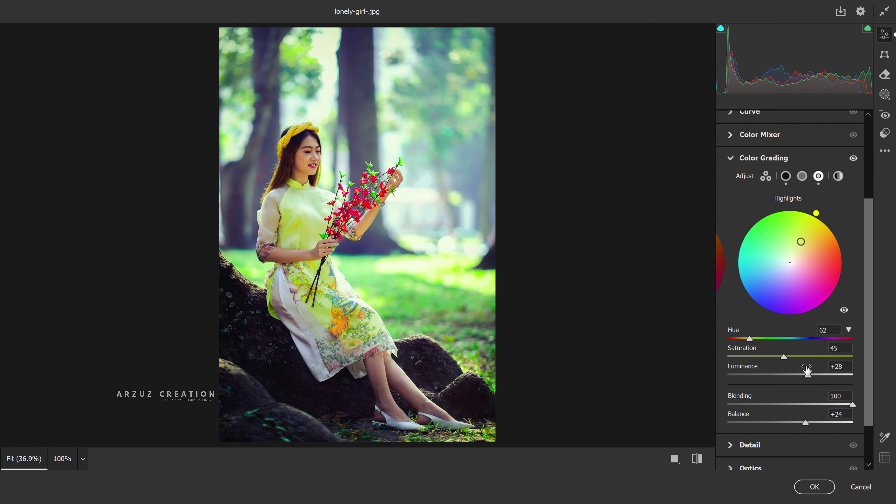
left_click(731, 158)
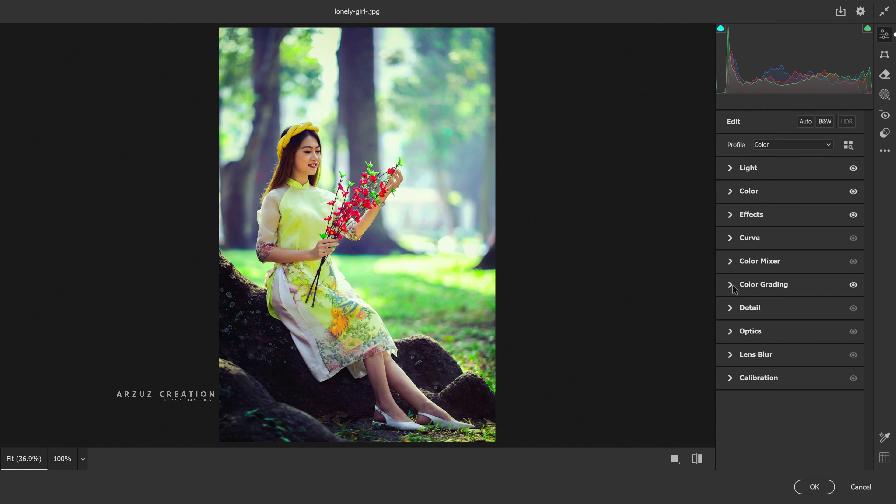
- Set the Camera Raw Detail sharpening to 25 and noise reduction to 17
left_click(731, 308)
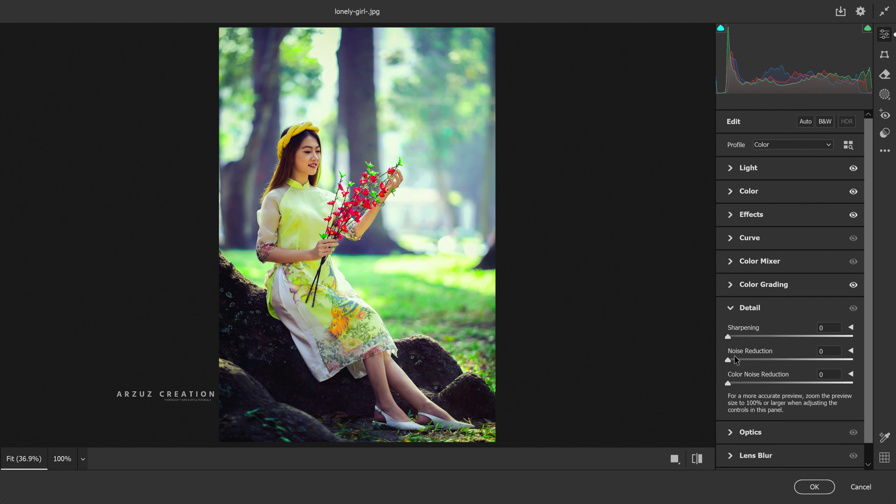
left_click_drag(729, 337, 752, 338)
mouse_move(728, 359)
left_mouse_down()
mouse_move(748, 359)
mouse_move(741, 383)
left_mouse_up()
left_click(730, 309)
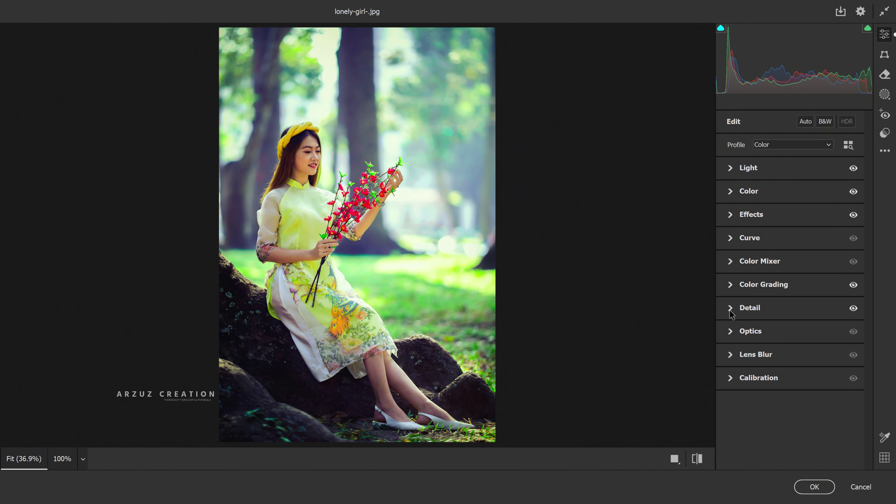
- Calibrate red primary +18/+8, green hue -16 and saturation +38, and lower the blue primary
left_click(730, 378)
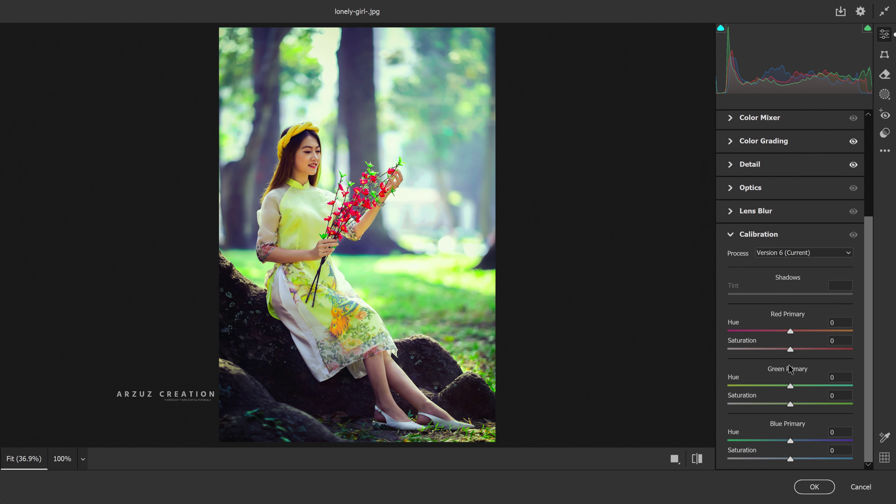
left_click_drag(795, 332, 796, 350)
left_click_drag(791, 386, 779, 383)
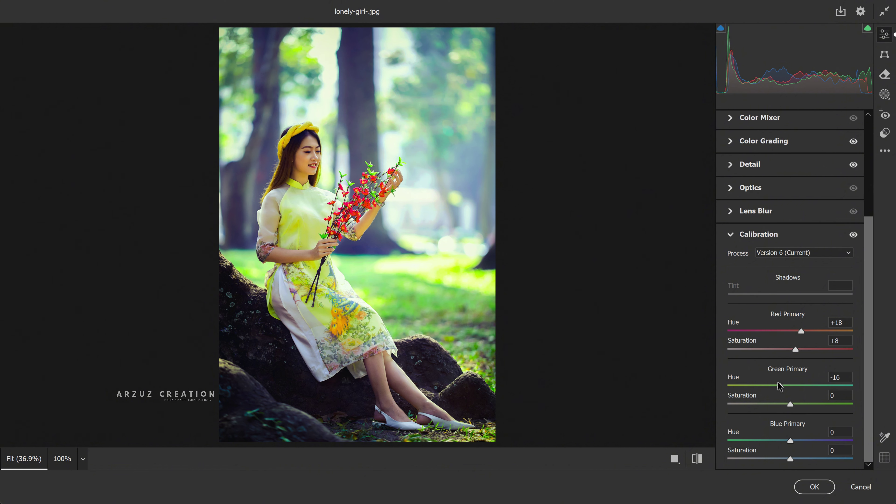
left_click_drag(791, 404, 816, 401)
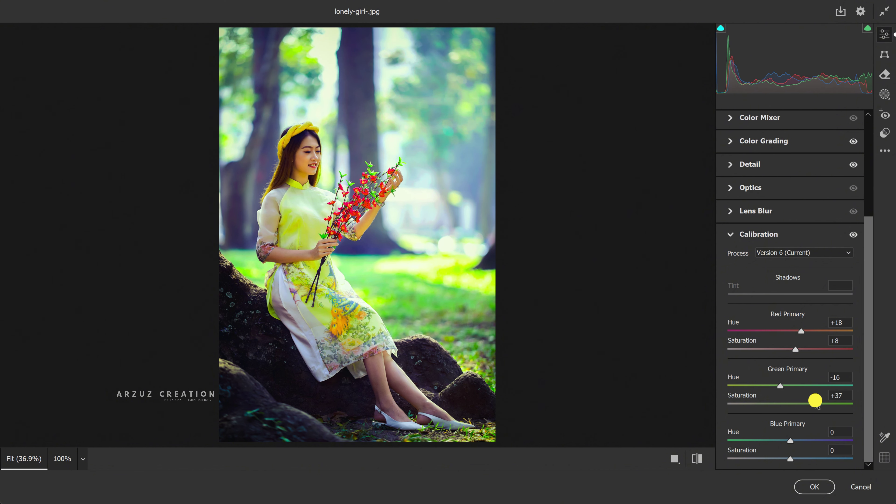
left_click(790, 440)
mouse_move(790, 440)
left_mouse_down()
mouse_move(769, 441)
mouse_move(780, 458)
left_mouse_up()
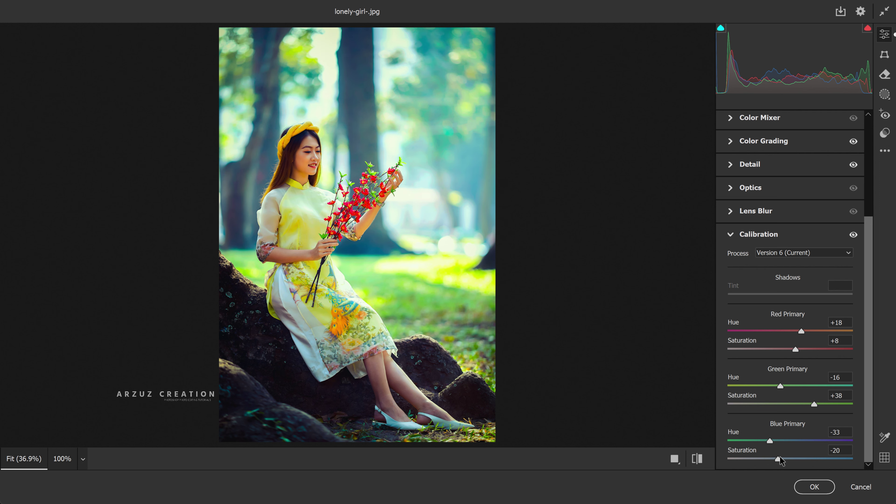
left_click(771, 440)
mouse_move(771, 440)
left_mouse_down()
mouse_move(779, 441)
mouse_move(762, 441)
mouse_move(770, 441)
left_mouse_up()
left_click(729, 235)
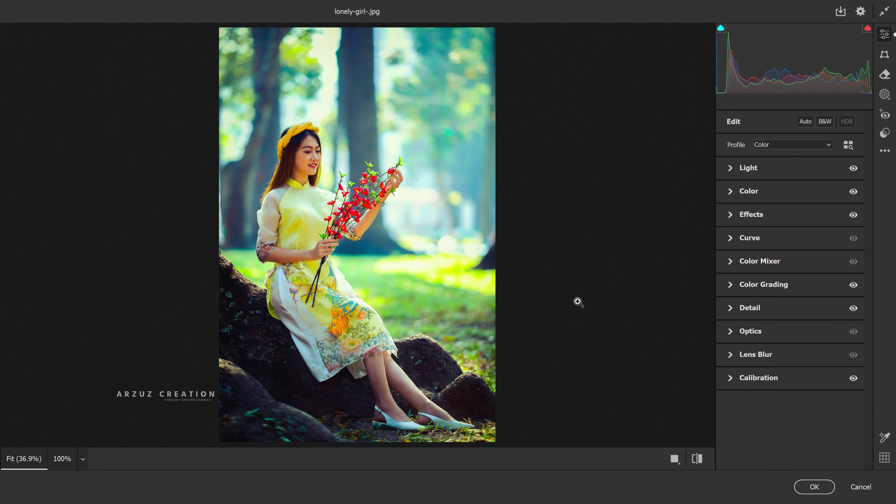
- Preview Before/After Left/Right, return to Single View, and apply the Camera Raw filter
left_click(675, 459)
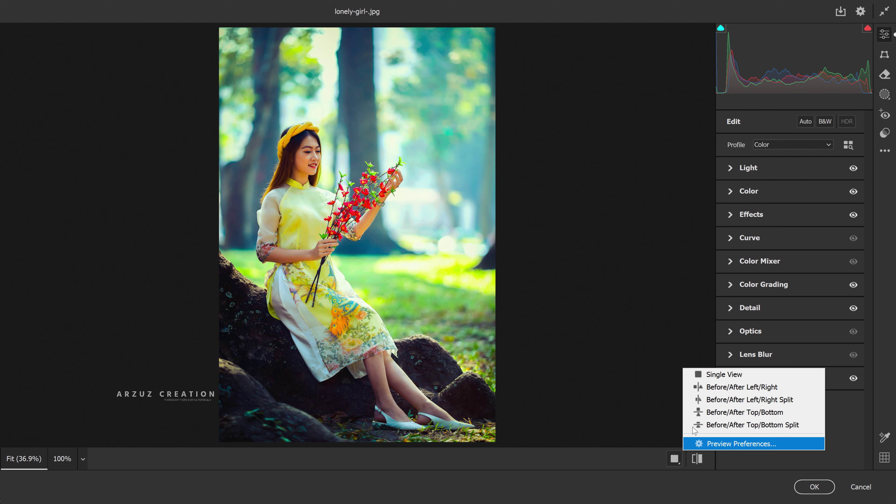
left_click(706, 388)
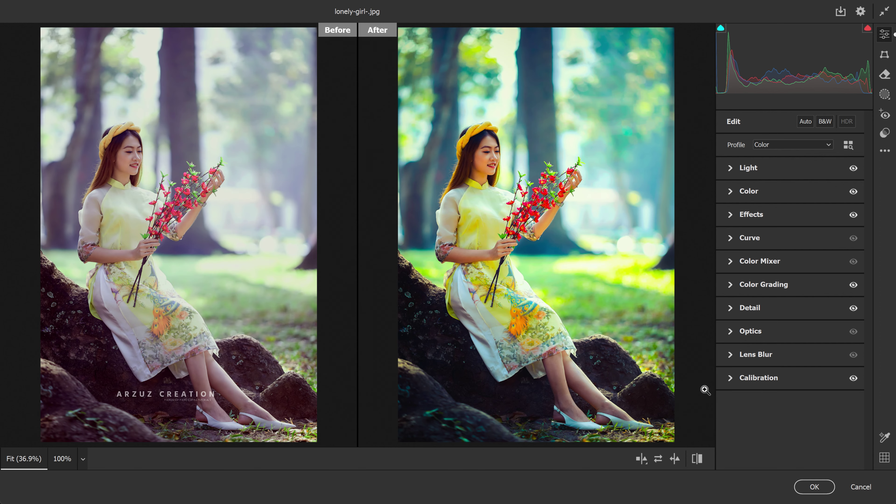
left_click(641, 460)
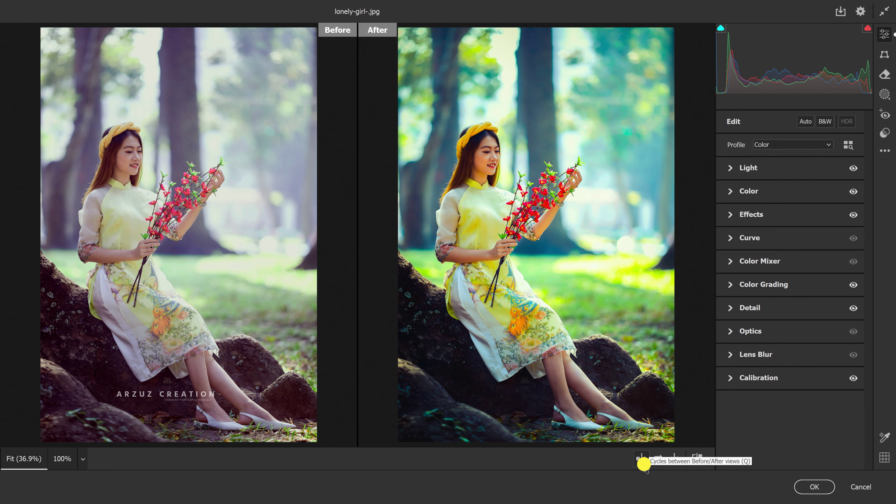
left_click(688, 375)
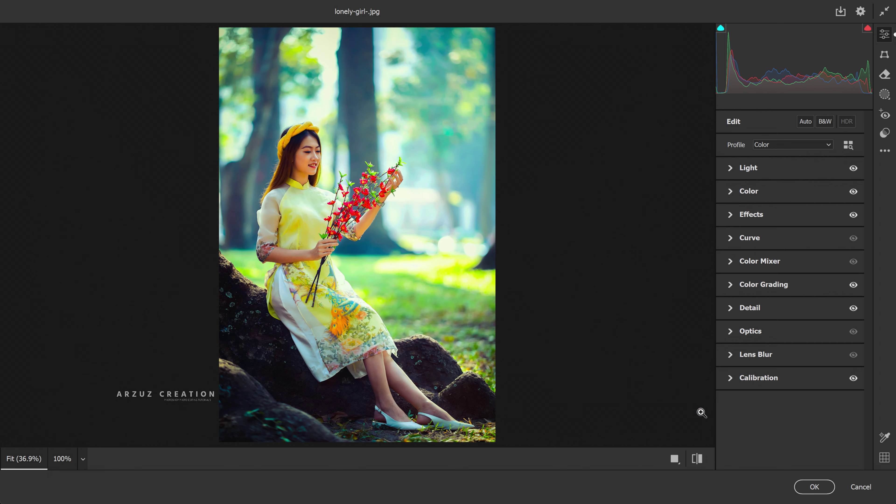
left_click(801, 487)
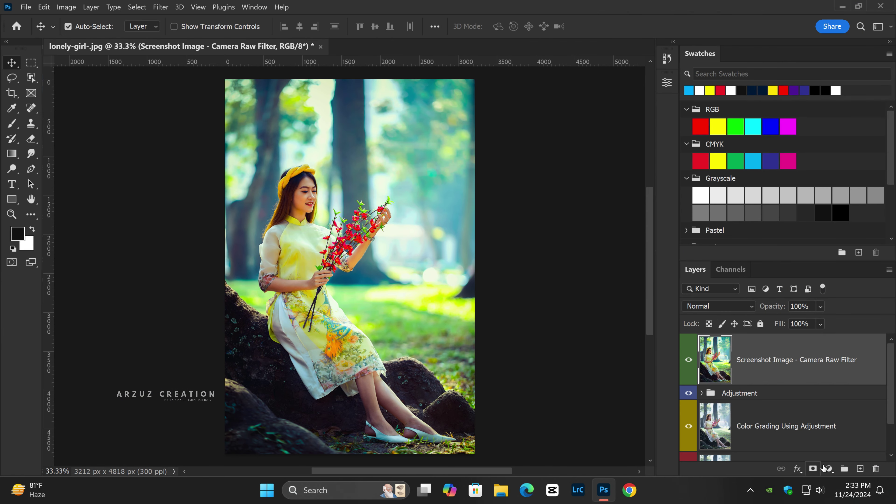
- Add a Gradient Fill layer using the last Blues preset, a linear 90° purple-to-teal gradient
left_click(826, 469)
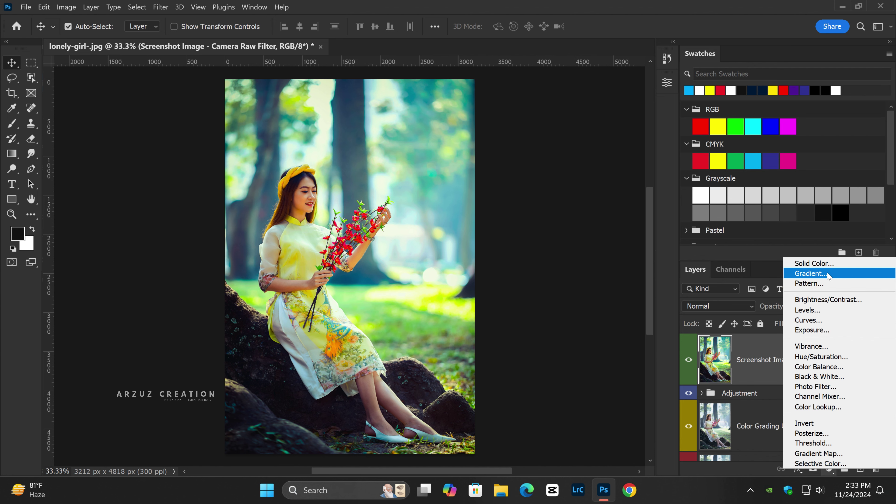
left_click(810, 274)
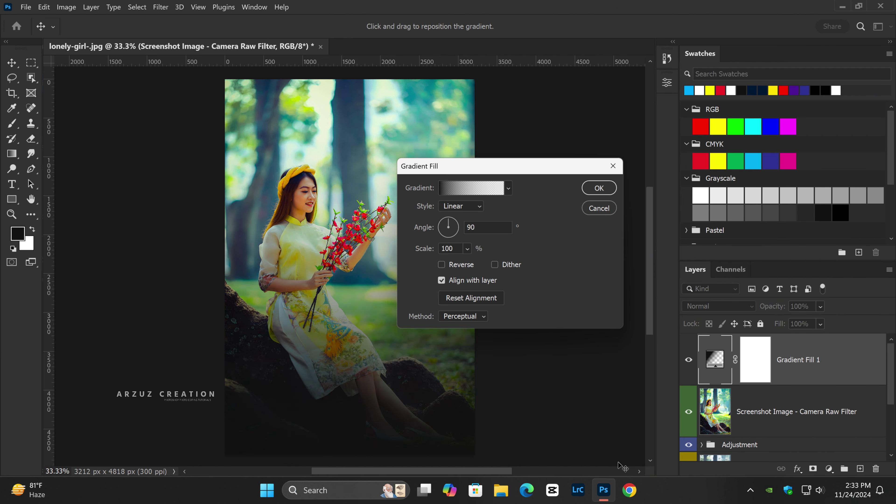
left_click_drag(533, 167, 542, 86)
left_click(485, 106)
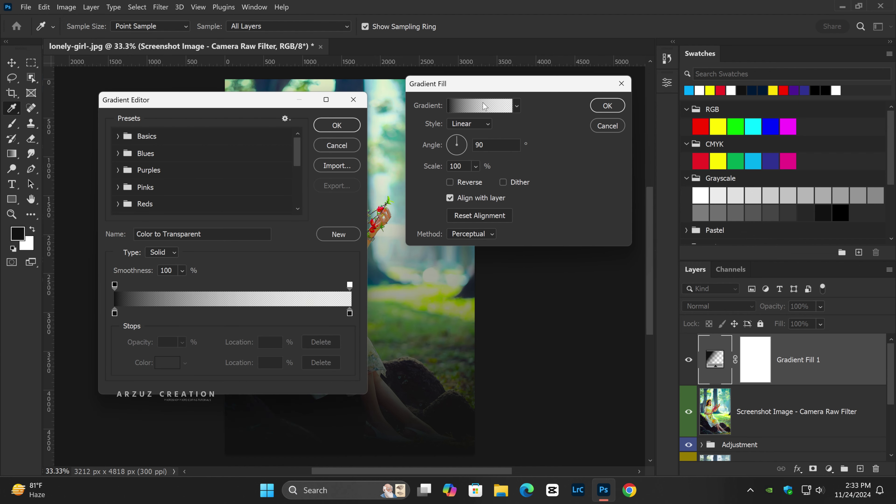
left_click(118, 153)
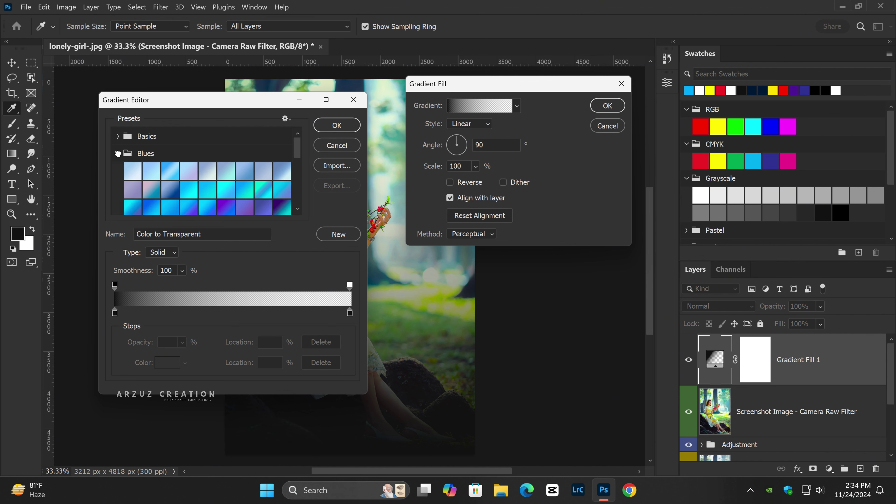
left_click(281, 205)
left_click(356, 126)
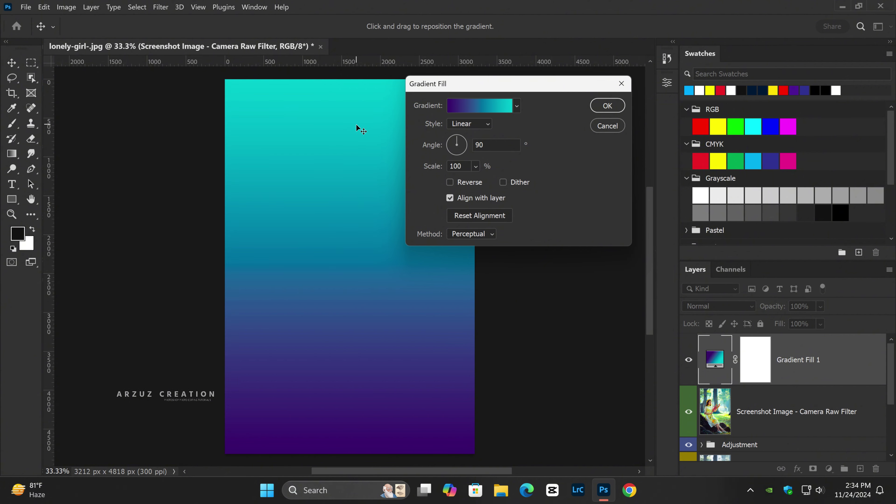
left_click(608, 106)
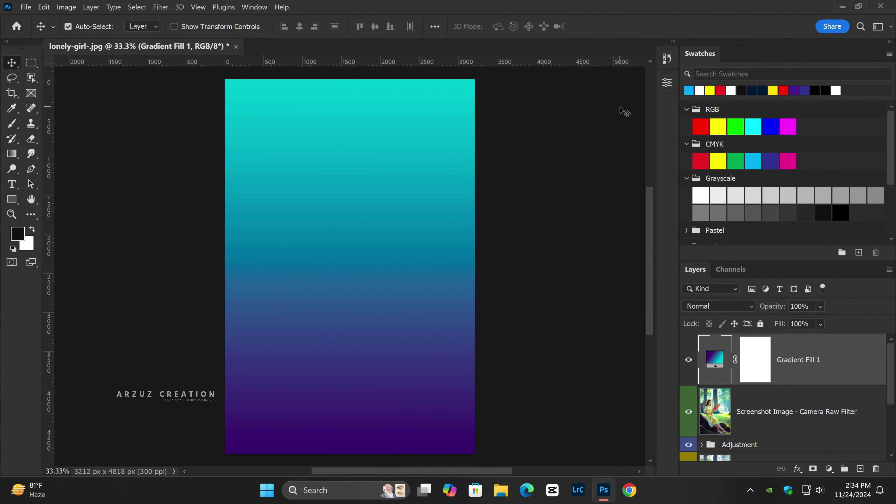
- Set Gradient Fill 1 to Lighten blend mode at 15% opacity, checking it on and off
left_click(716, 309)
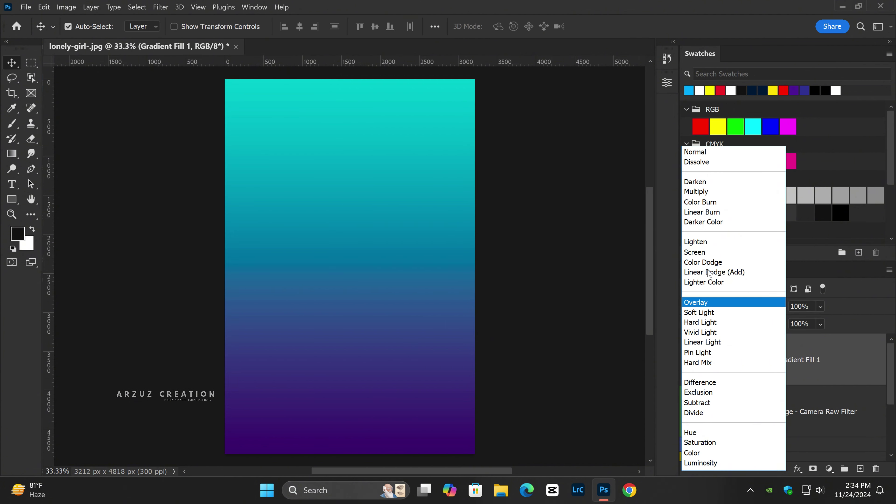
left_click(701, 243)
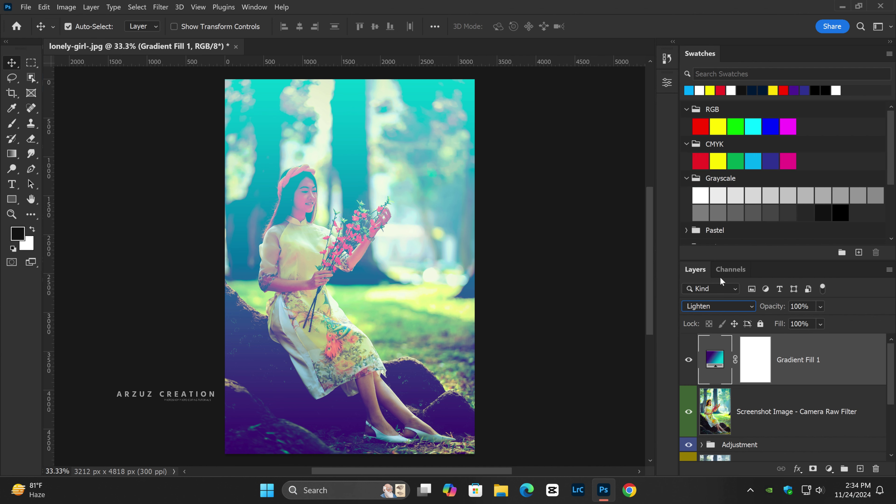
mouse_move(769, 306)
left_mouse_down()
mouse_move(732, 308)
mouse_move(756, 307)
left_mouse_up()
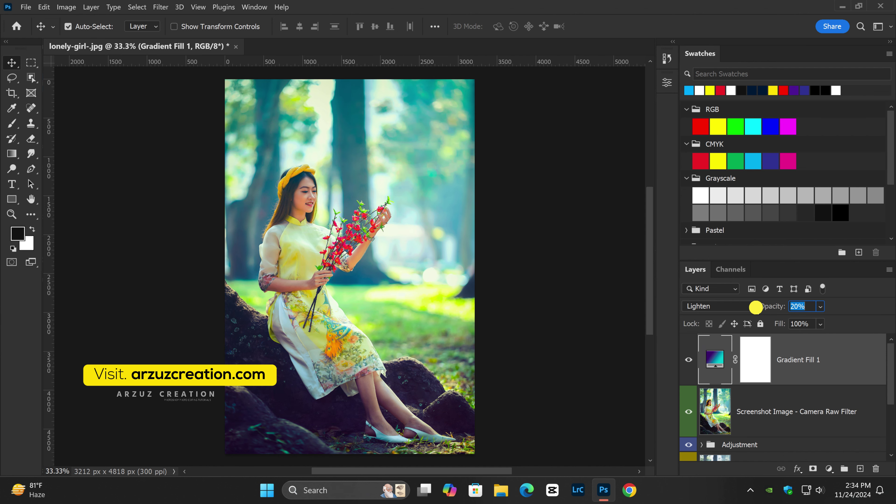
left_click(689, 361)
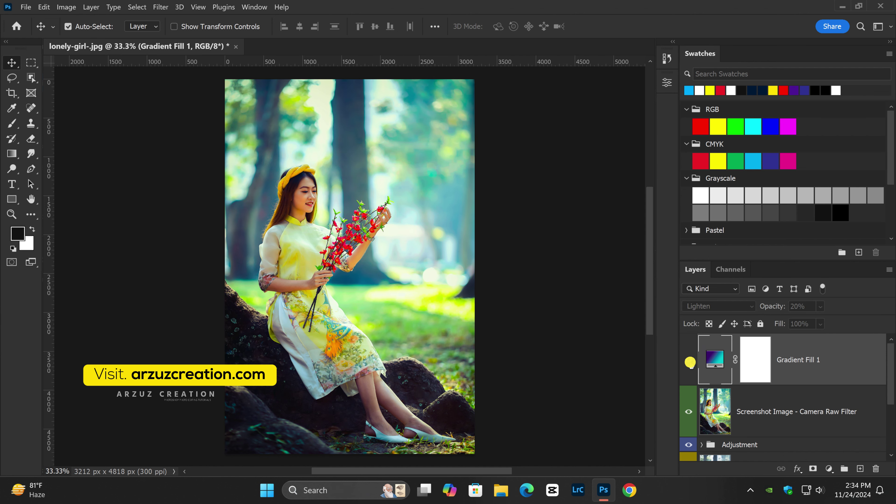
left_click(689, 362)
left_click_drag(769, 307, 761, 308)
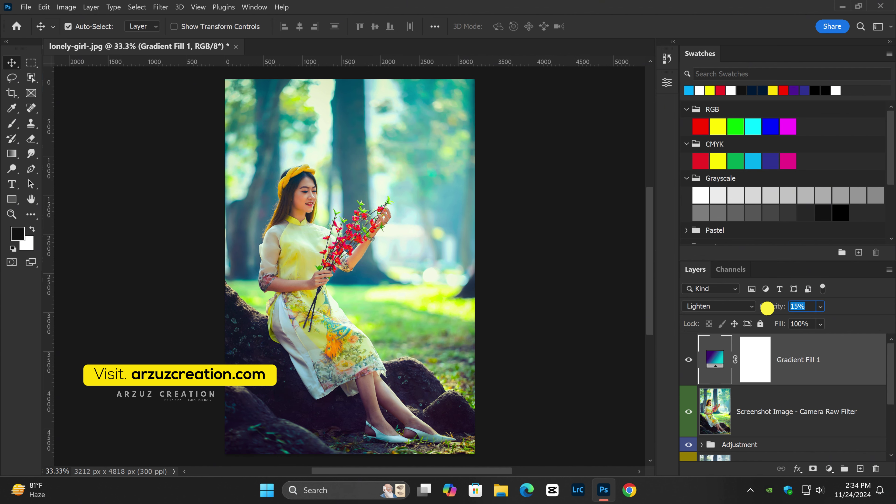
left_click(689, 360)
- Give the gradient layer a yellow label and select the layers down to Color Grading Using Adjustment
right_click(792, 371)
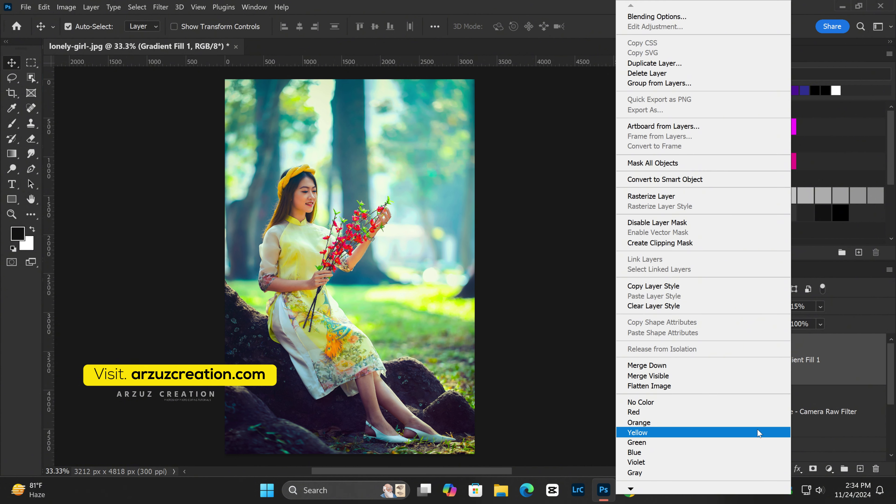
left_click(753, 436)
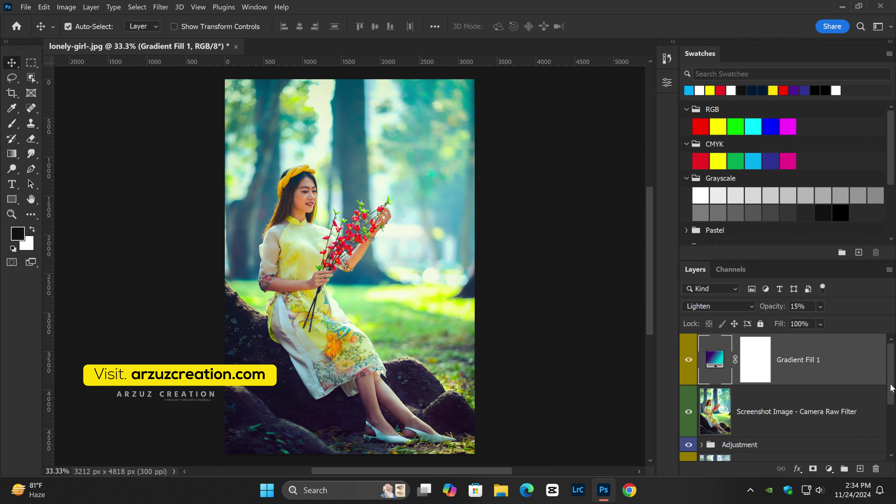
left_click_drag(891, 388, 888, 420)
left_click(844, 423)
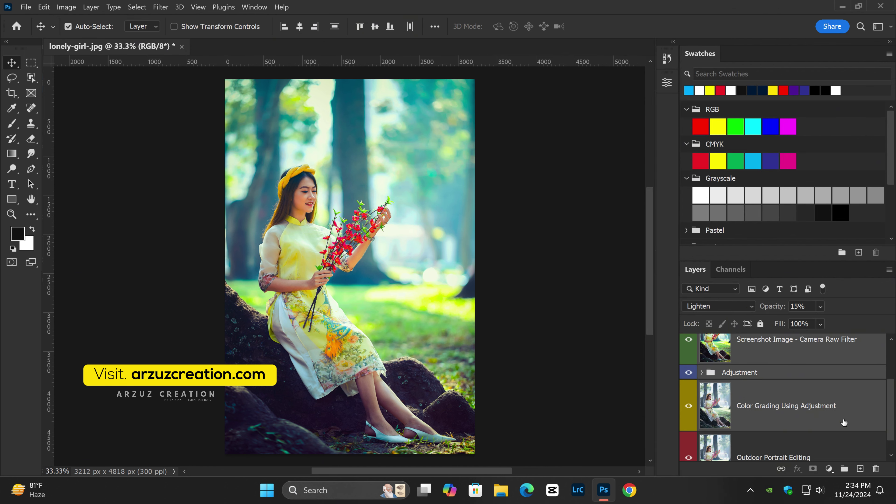
- Group the selected layers with Ctrl+G and name the group 'Color Grading Using Adjustment & Camera Raw'
key("ctrl+g")
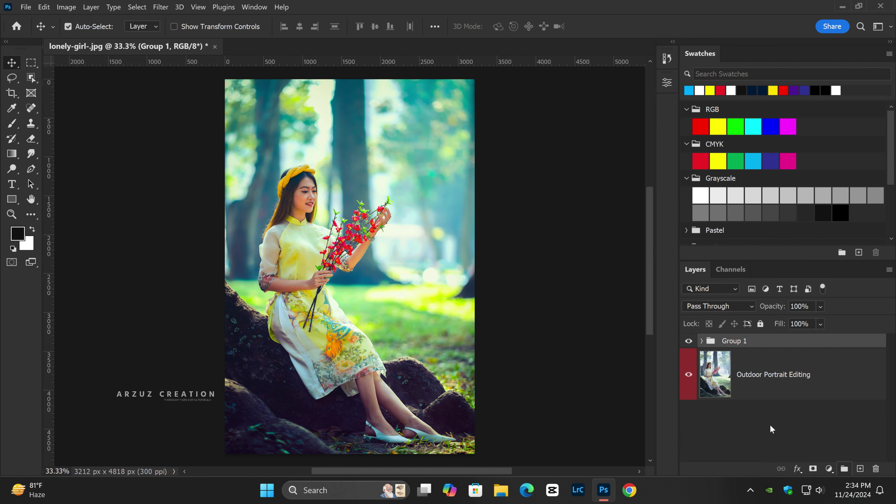
double_click(736, 341)
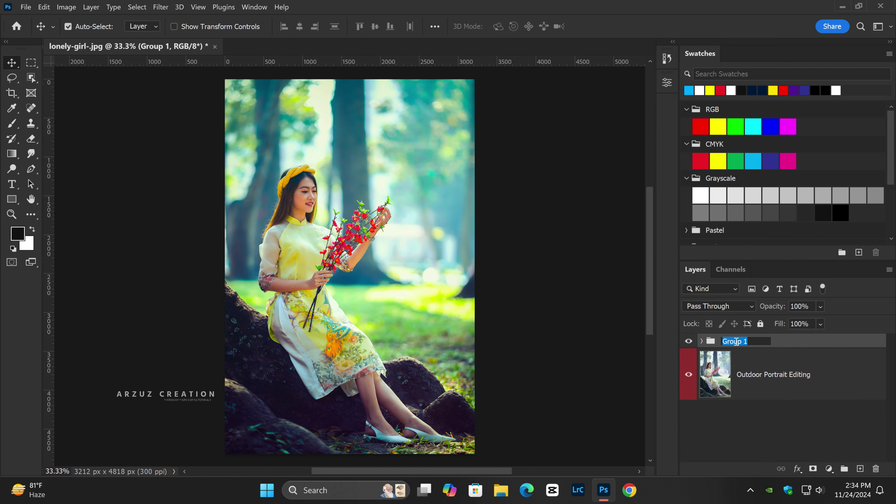
type("Col")
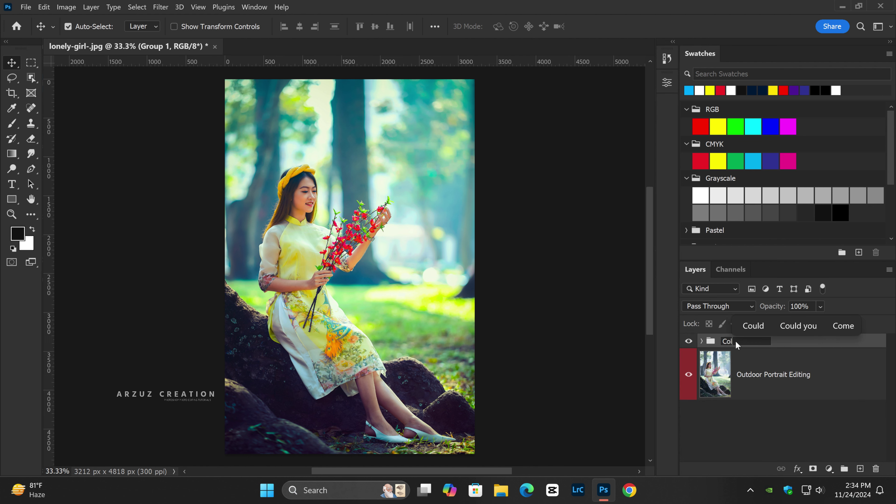
type("or Grading ")
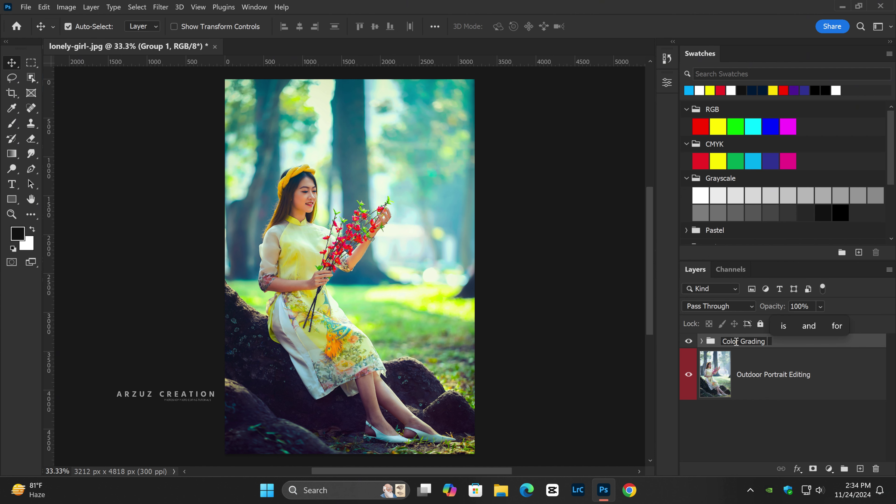
type("Usin")
type("g")
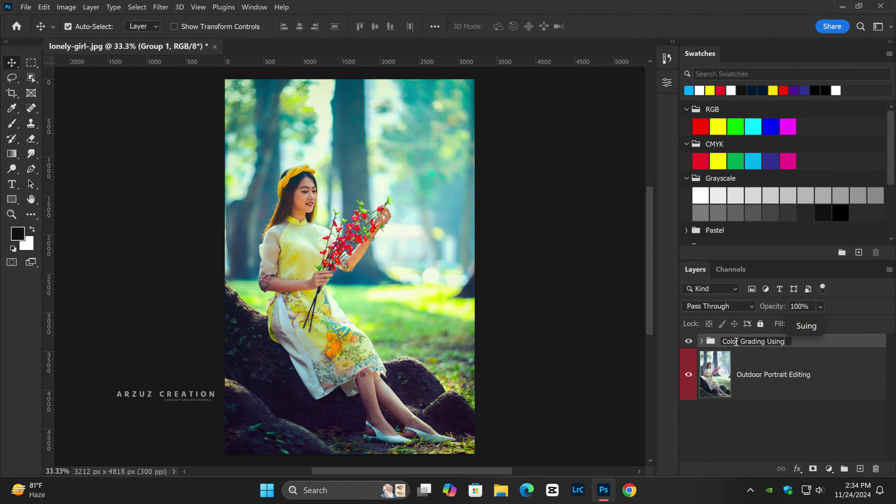
type(" Adjus")
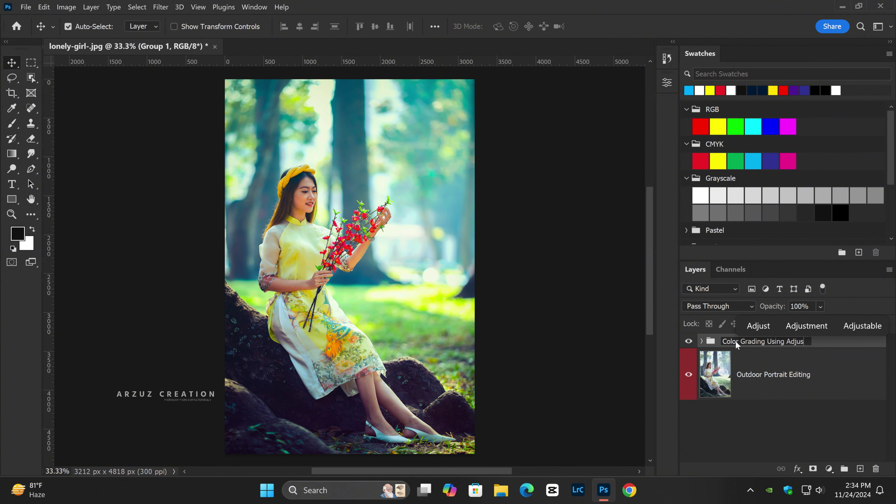
type("tment & Cam")
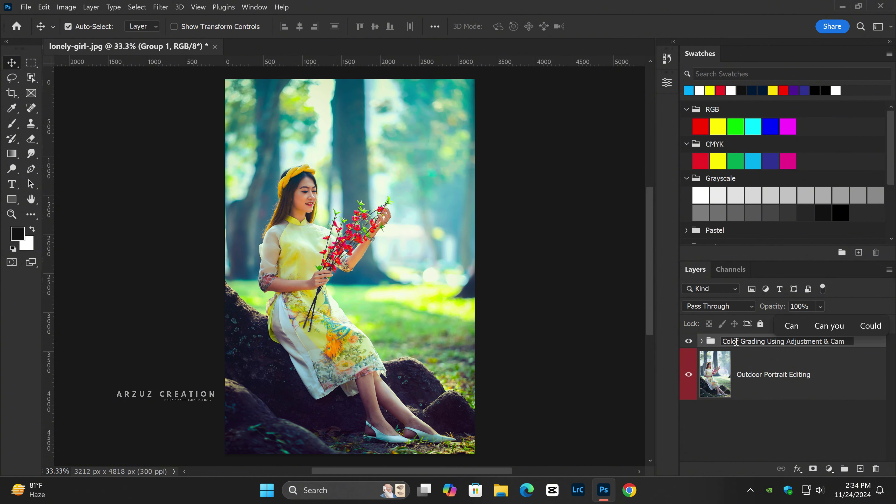
type("era Ra")
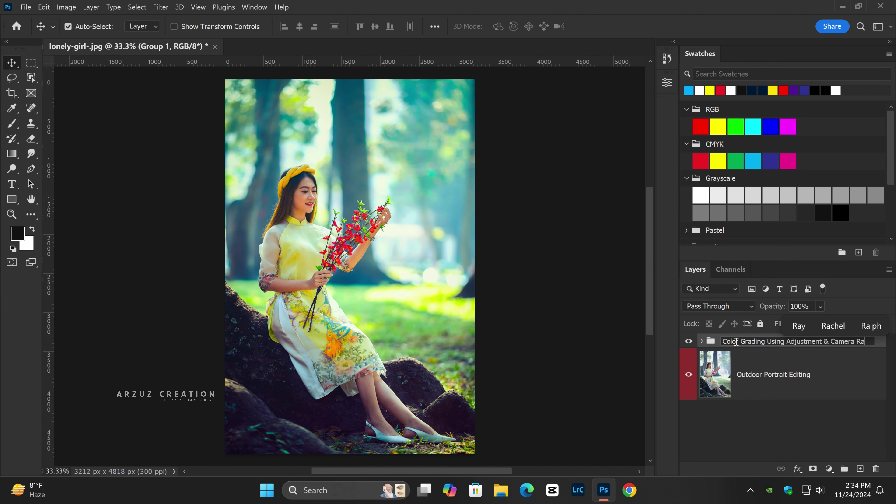
type("w")
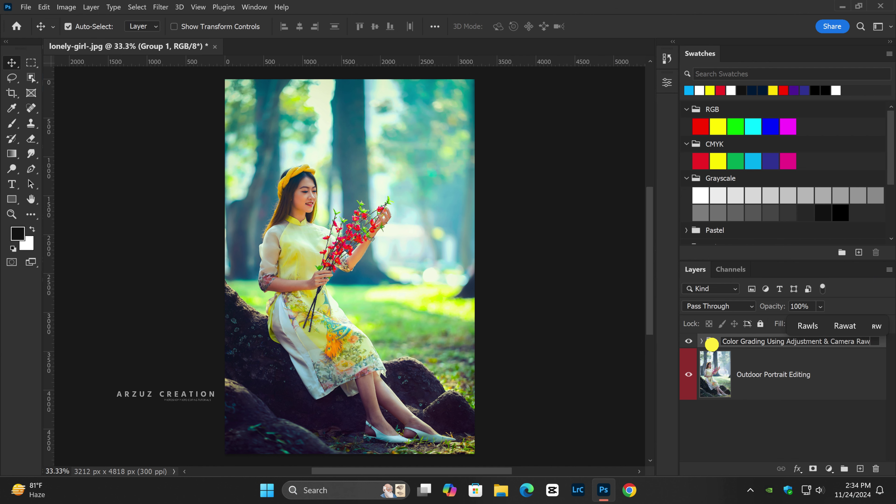
key("Return")
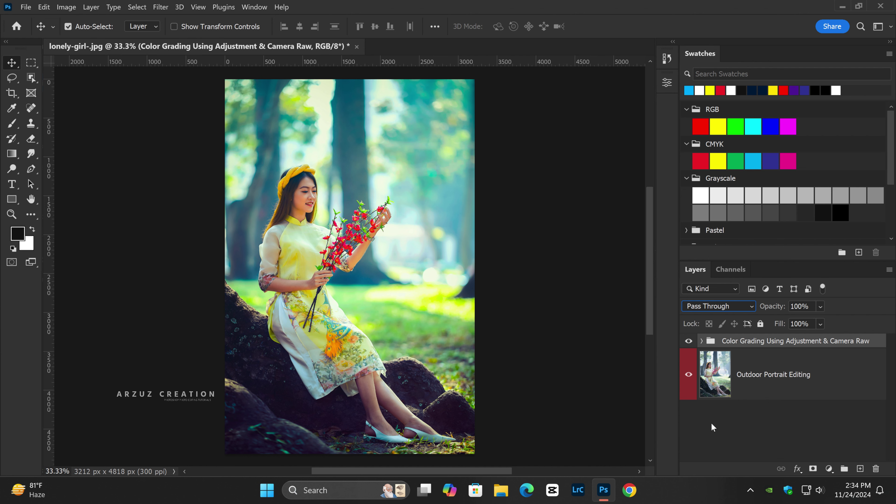
left_click(713, 428)
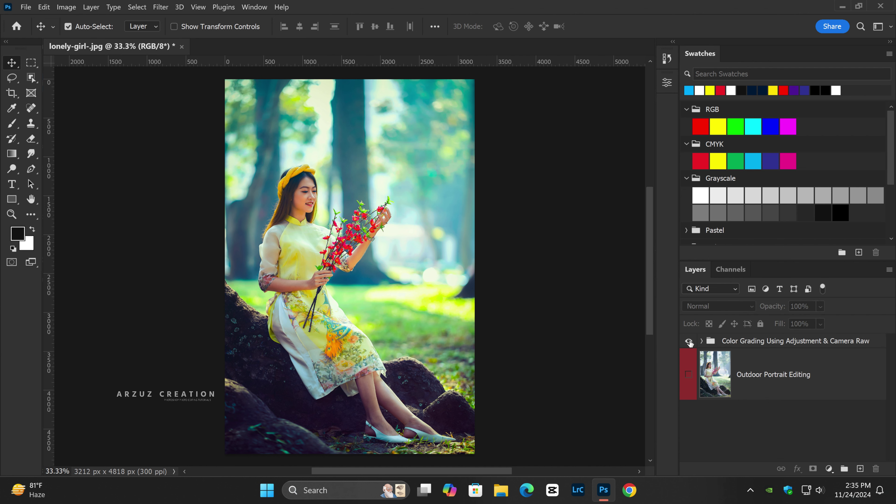
left_click(690, 372, "alt")
left_click(691, 374, "alt")
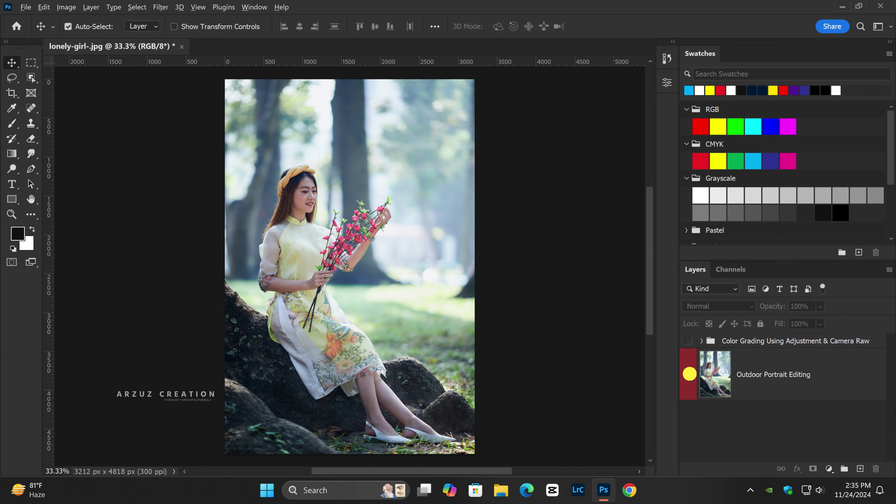
left_click(690, 374, "alt")
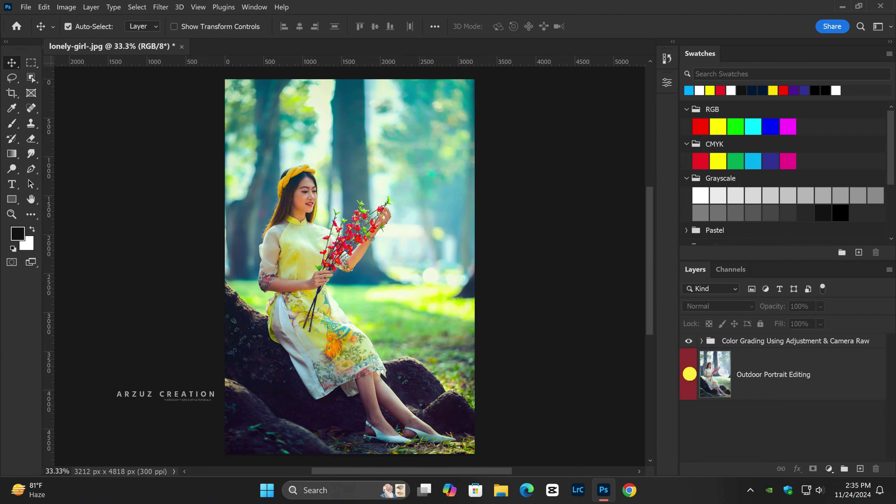
left_click(690, 375, "alt")
left_click(690, 375, "alt")
left_click(690, 375, "alt")
scroll(356, 255, "up", 1)
scroll(356, 255, "up", 2)
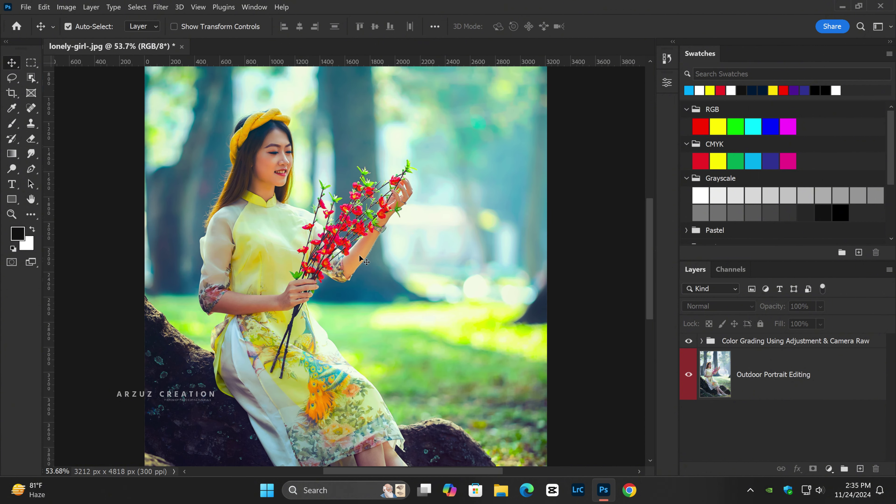
left_click(690, 375, "alt")
left_click(689, 375, "alt")
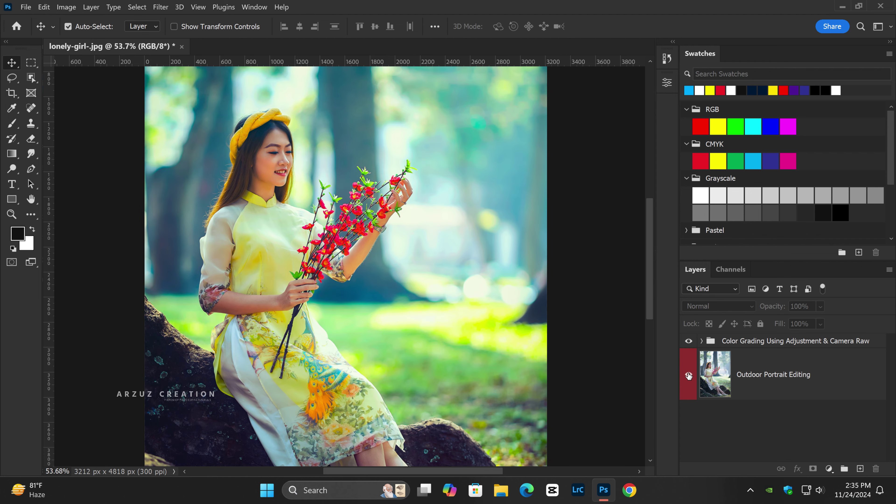